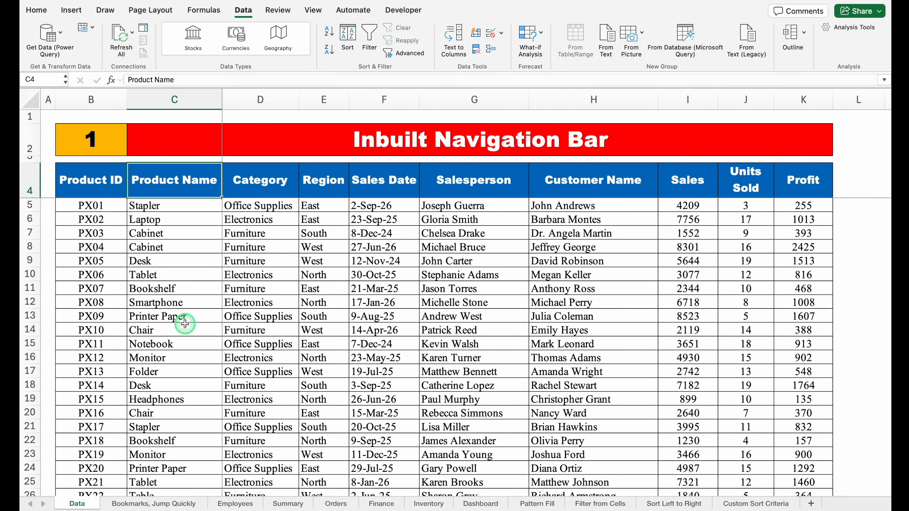
Step: Open the workbook's Navigation pane and use it to visit the Employees sheet and the Dashboard sheet
left_click(313, 11)
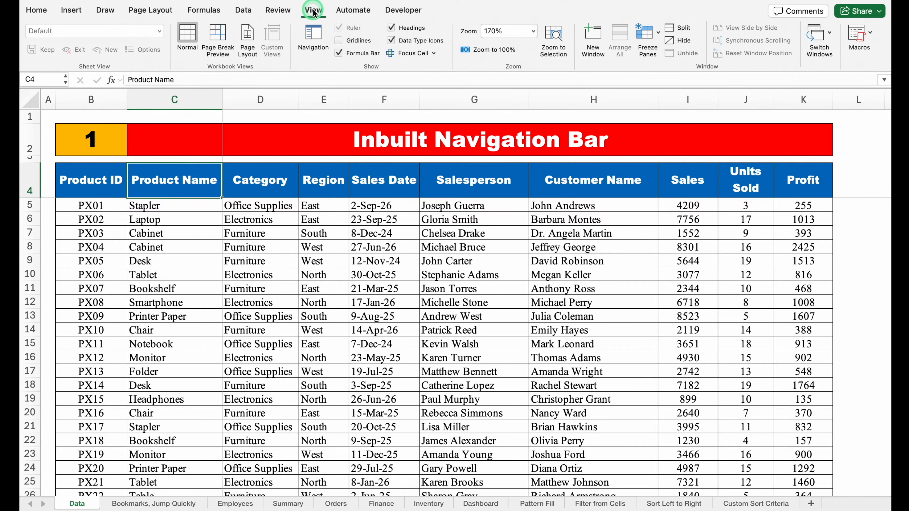
left_click(317, 54)
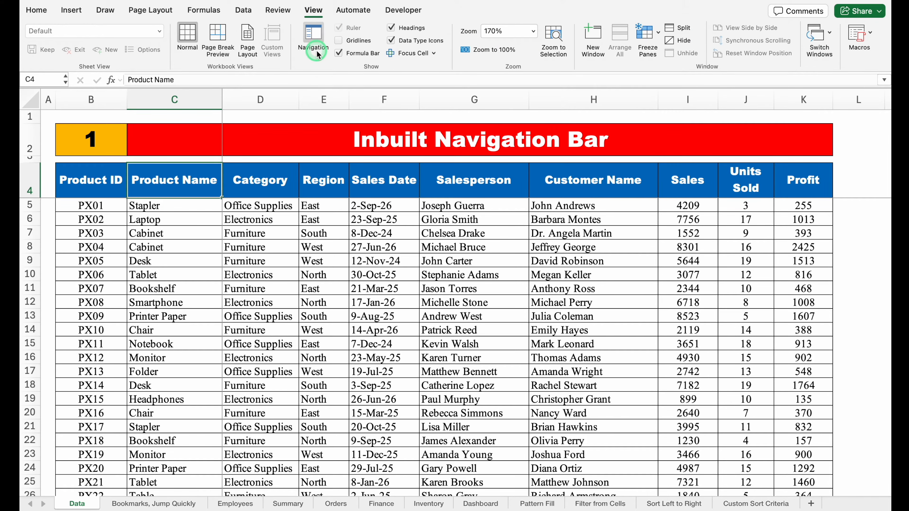
left_click(313, 40)
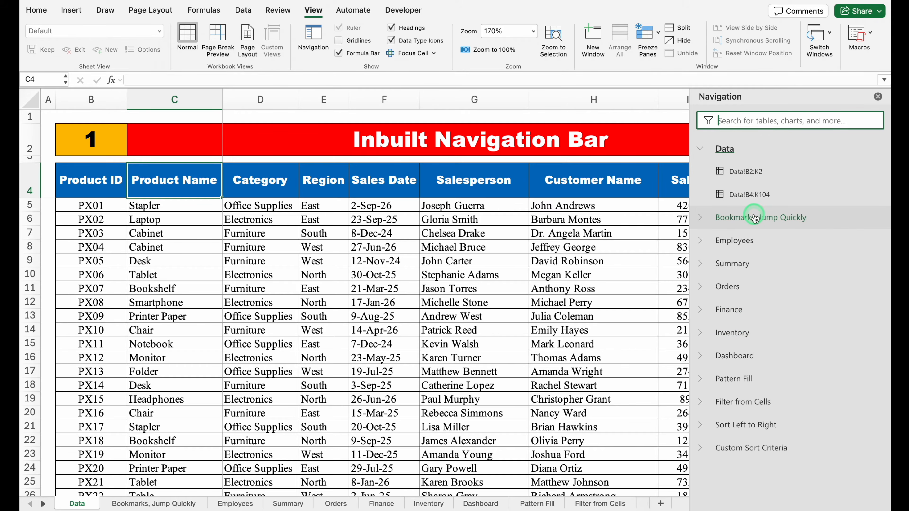
left_click(738, 245)
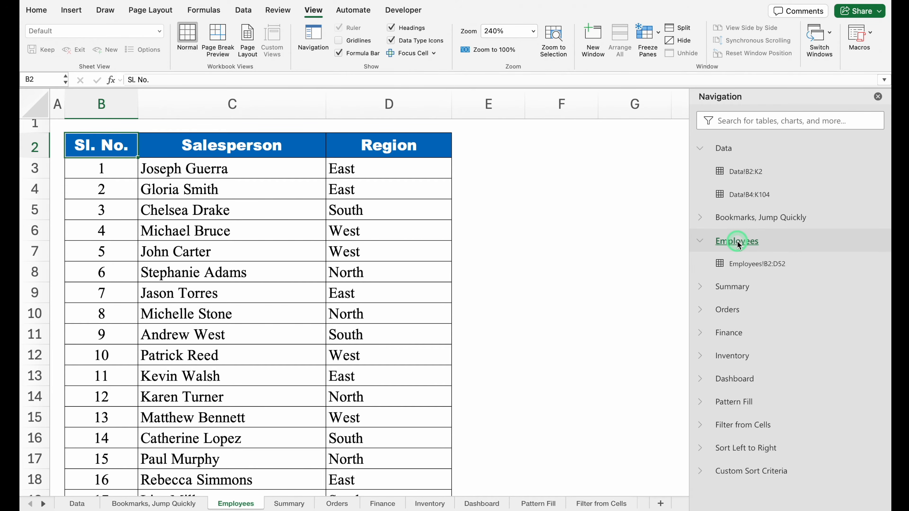
left_click(736, 380)
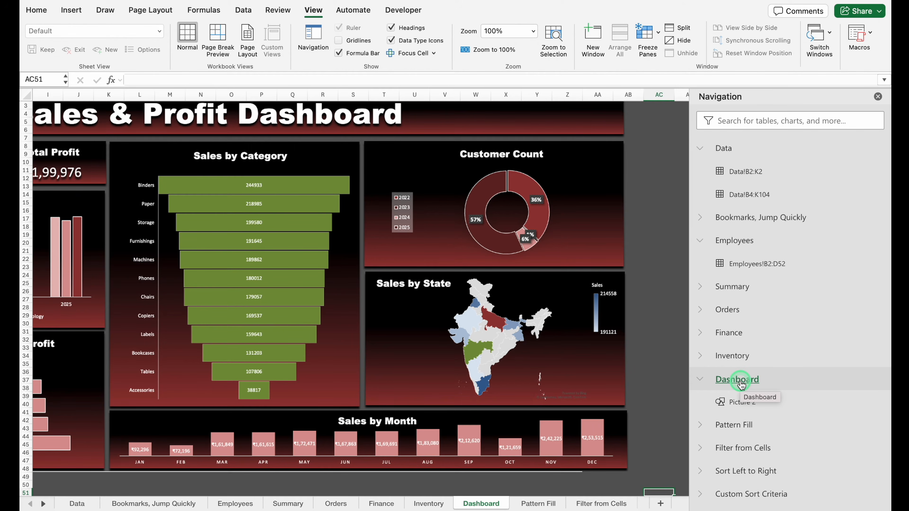
Step: Visit the Inventory sheet's B2 cell, Table1 and Table3 through the Navigation pane, and collapse the Inventory entry
left_click(743, 362)
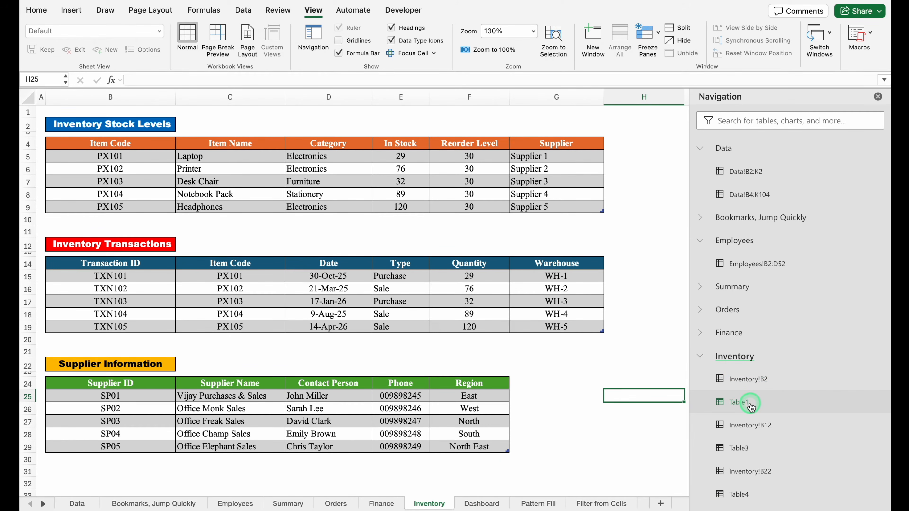
left_click(759, 381)
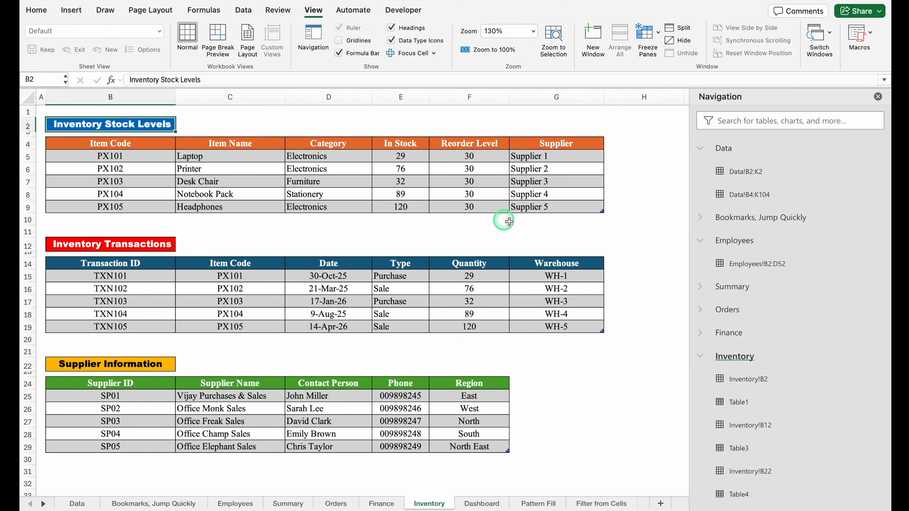
left_click(738, 402)
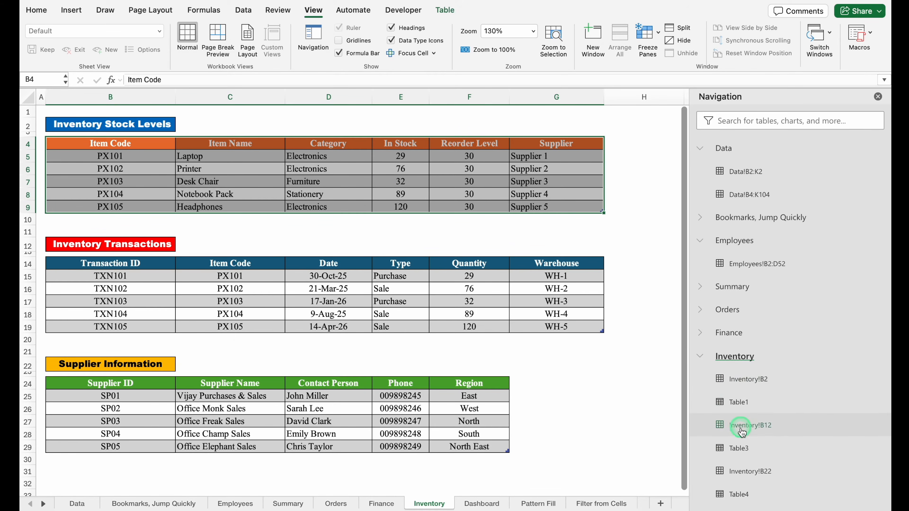
left_click(740, 449)
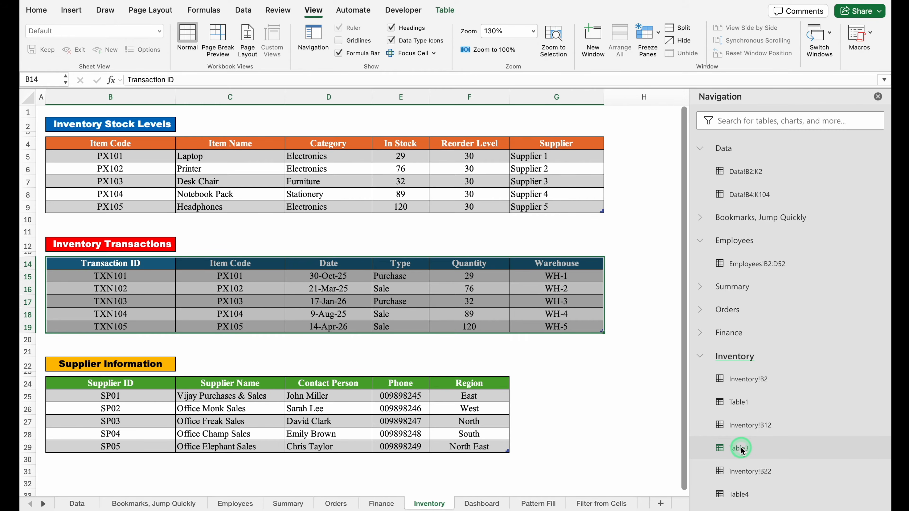
left_click(700, 357)
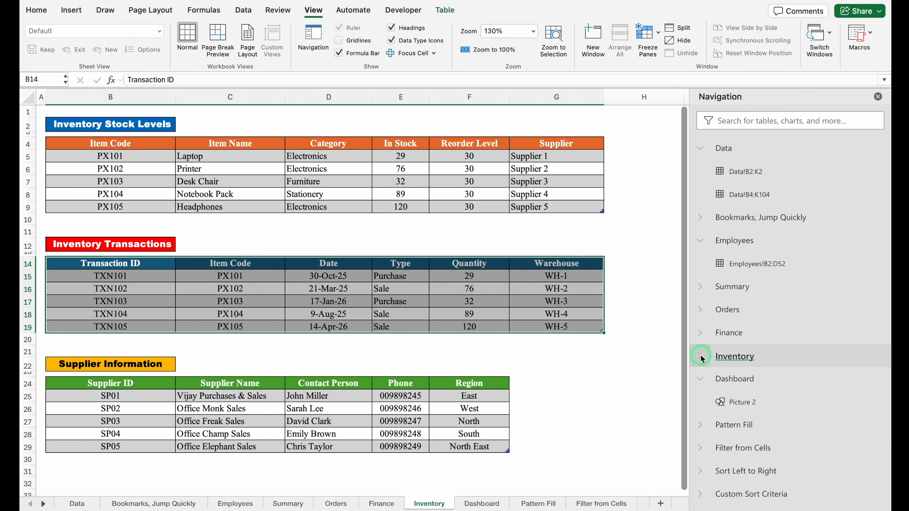
left_click(788, 167)
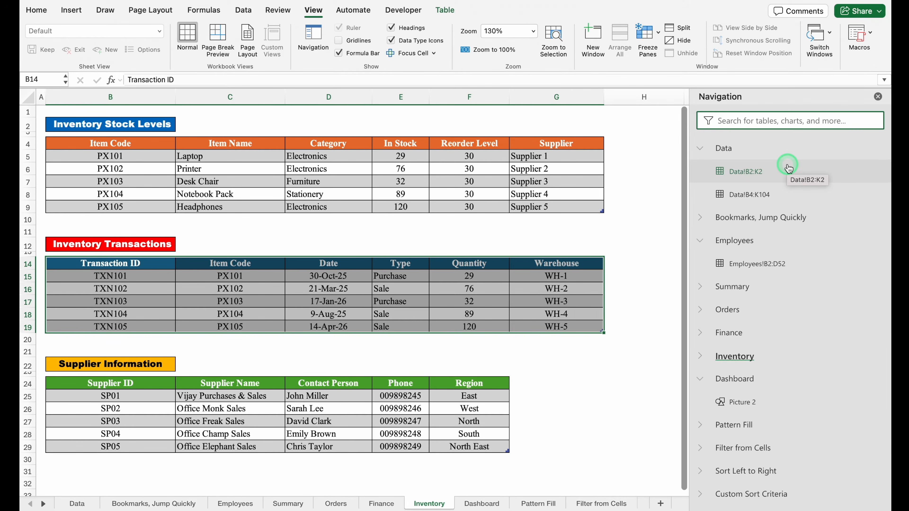
left_click(778, 124)
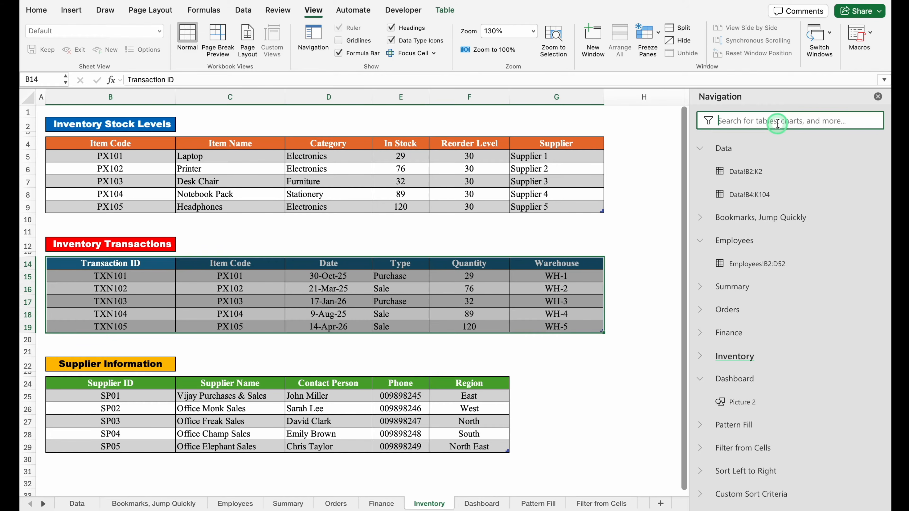
left_click_drag(792, 95, 460, 141)
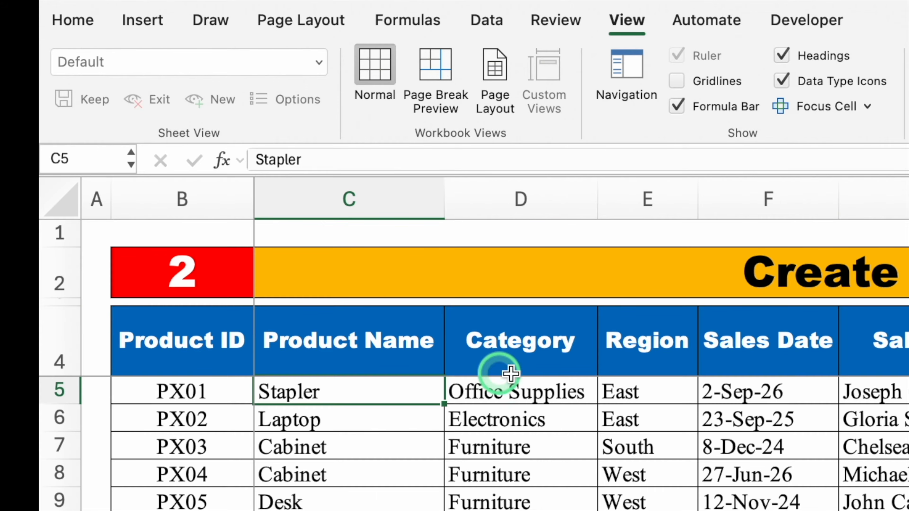
Step: Select cell F6 on the bookmarks sheet, and jump to Table1 and Table4 by their names
left_click(761, 416)
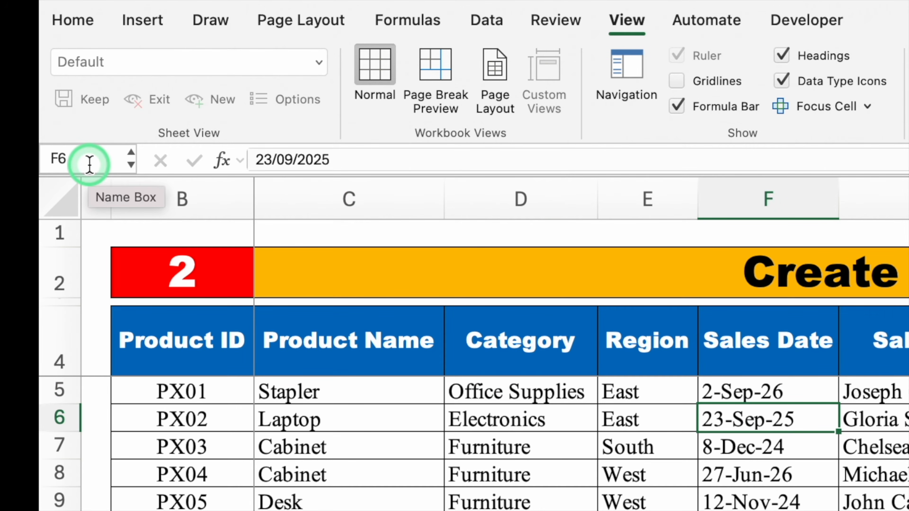
left_click(133, 161)
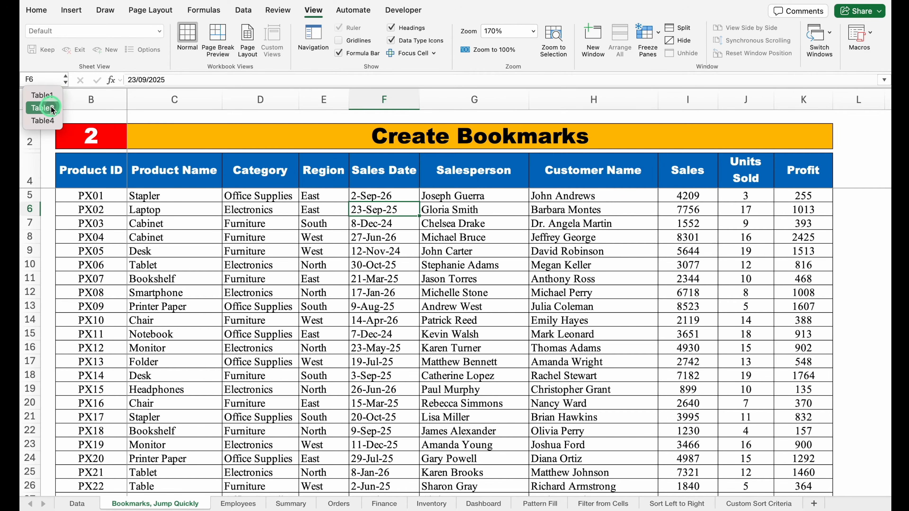
left_click(42, 95)
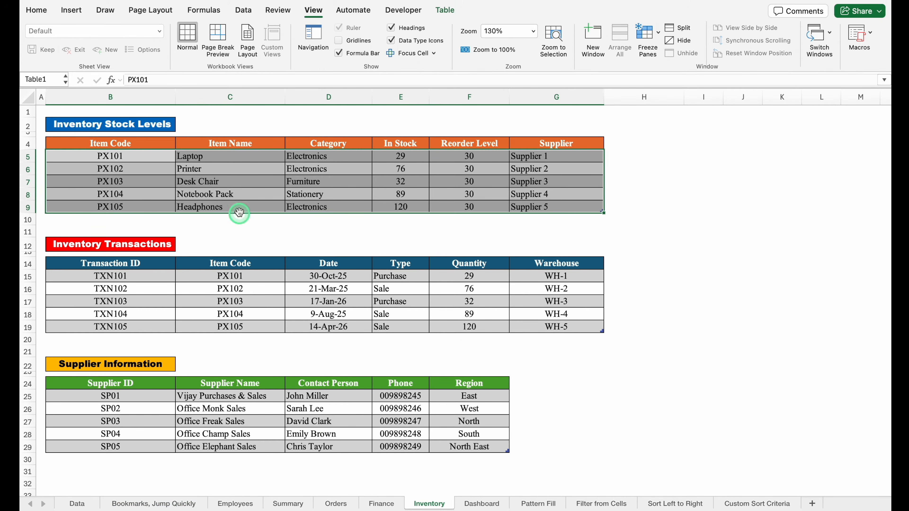
left_click(67, 81)
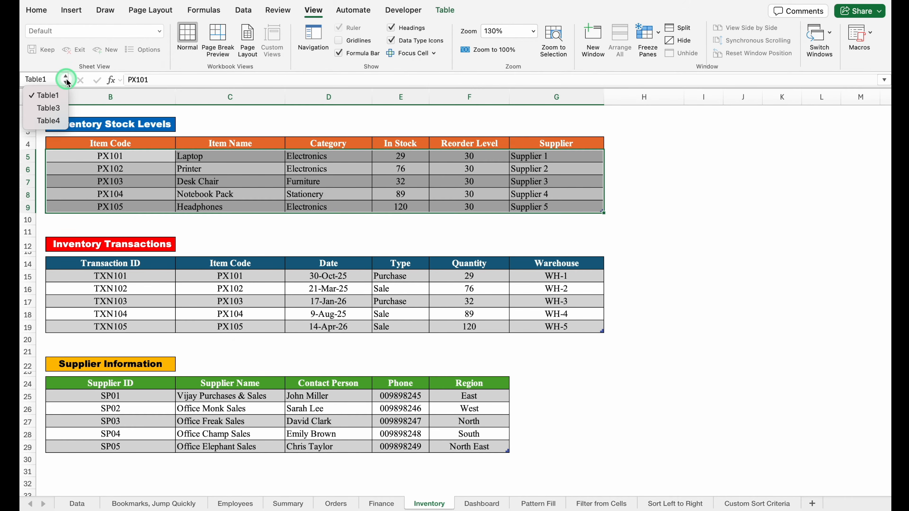
left_click(49, 120)
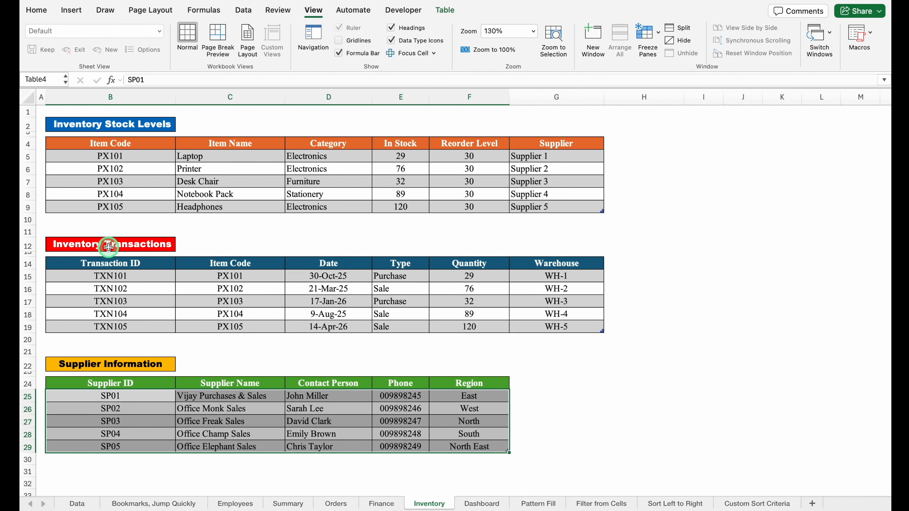
Step: Select the Inventory Transactions block including its title, B12:G19, and name the range Inventory_Trans
left_click_drag(109, 246, 559, 330)
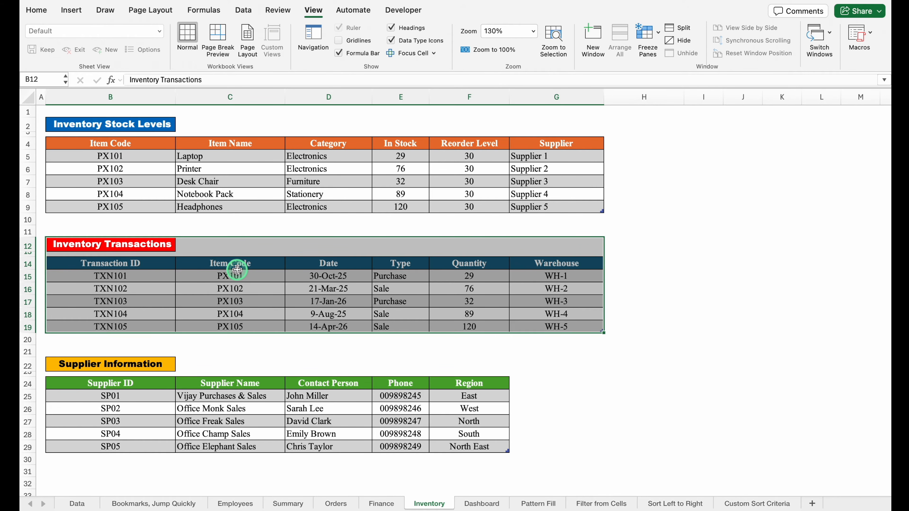
left_click(47, 79)
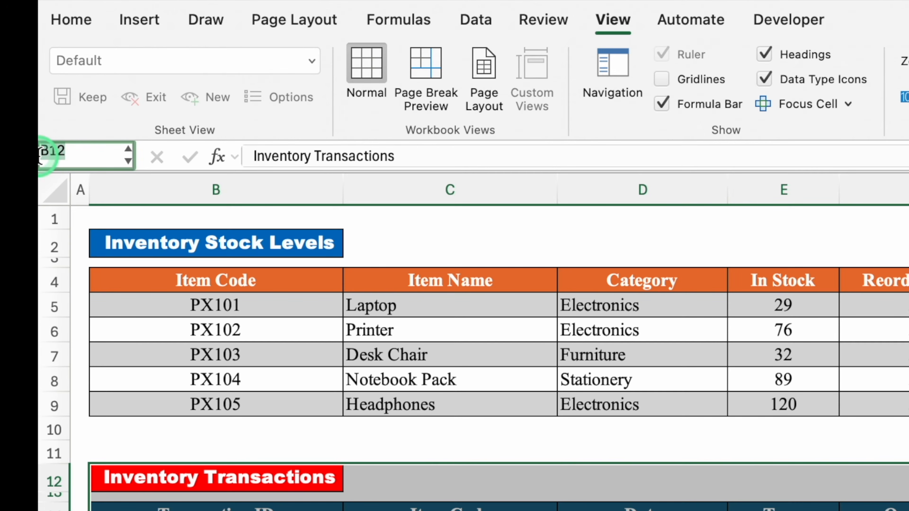
key("BackSpace")
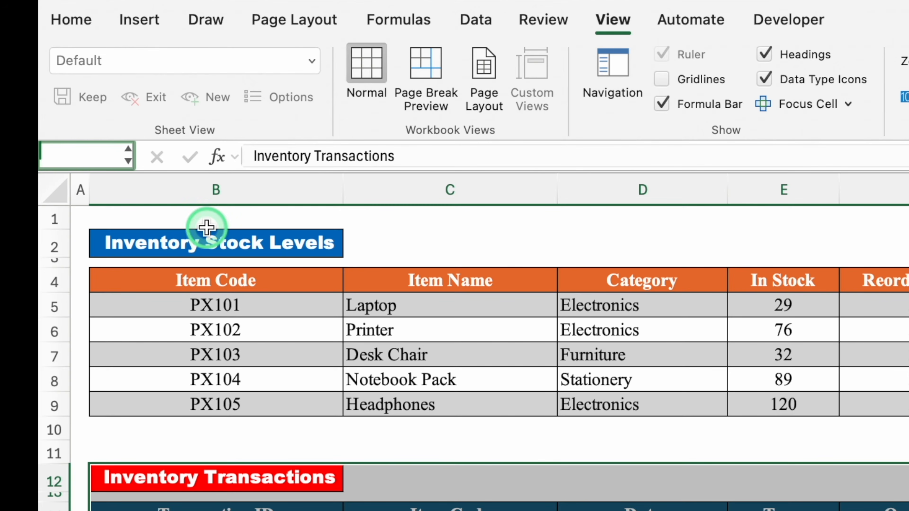
type("Inventory")
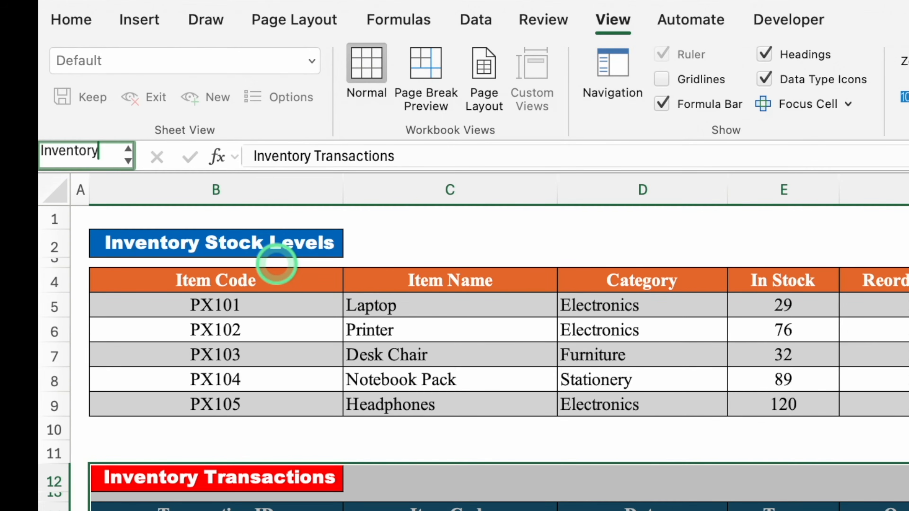
type("_Trans")
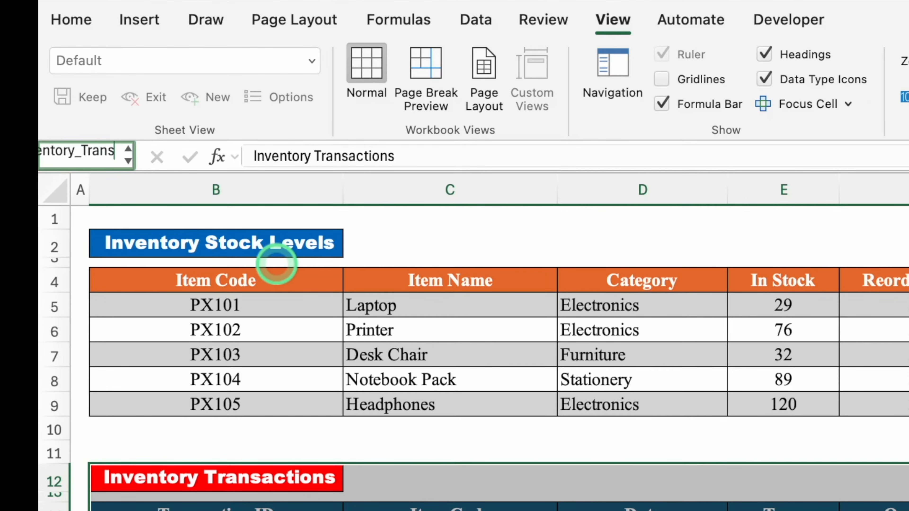
key("Return")
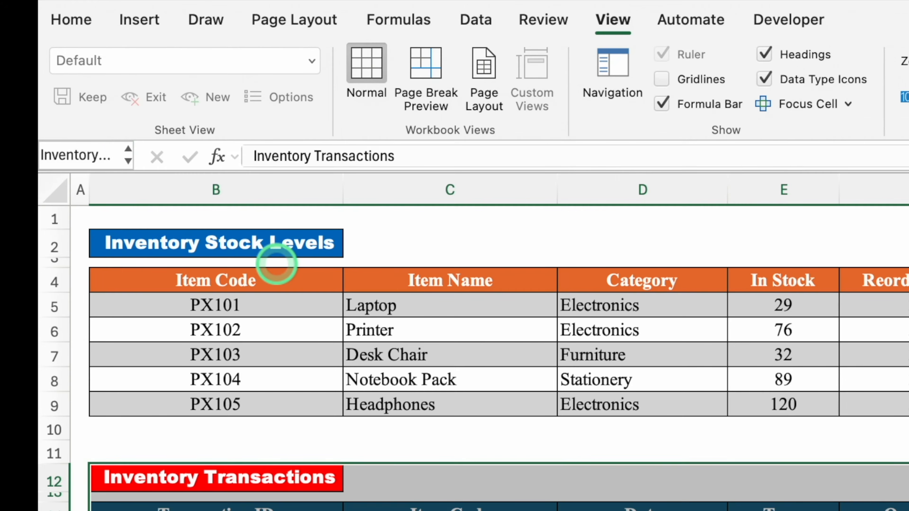
Step: Test the Inventory_Trans bookmark by jumping to it from the Inventory sheet and from the Bookmarks, Jump Quickly sheet
left_click(128, 160)
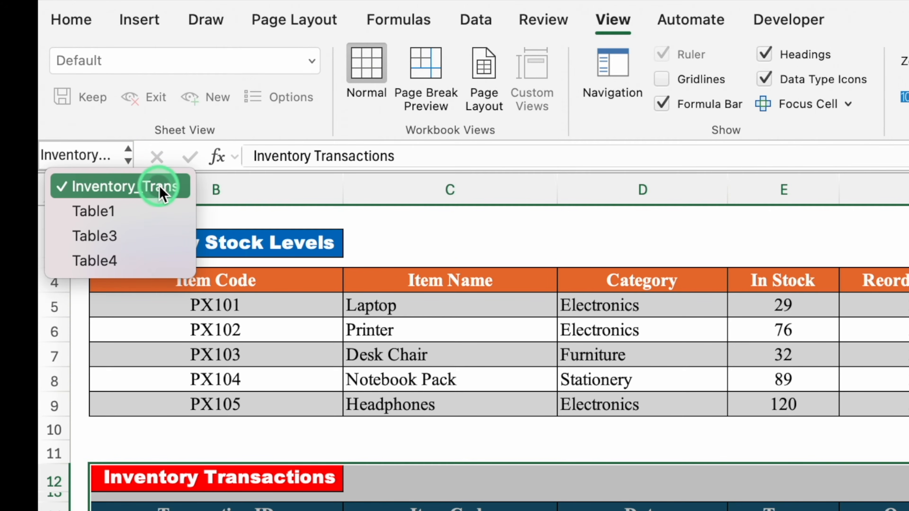
left_click(169, 193)
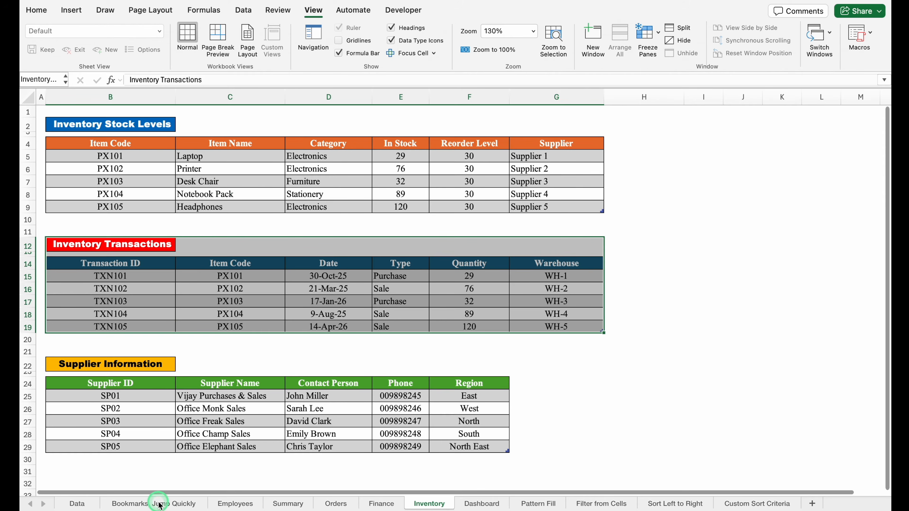
left_click(155, 501)
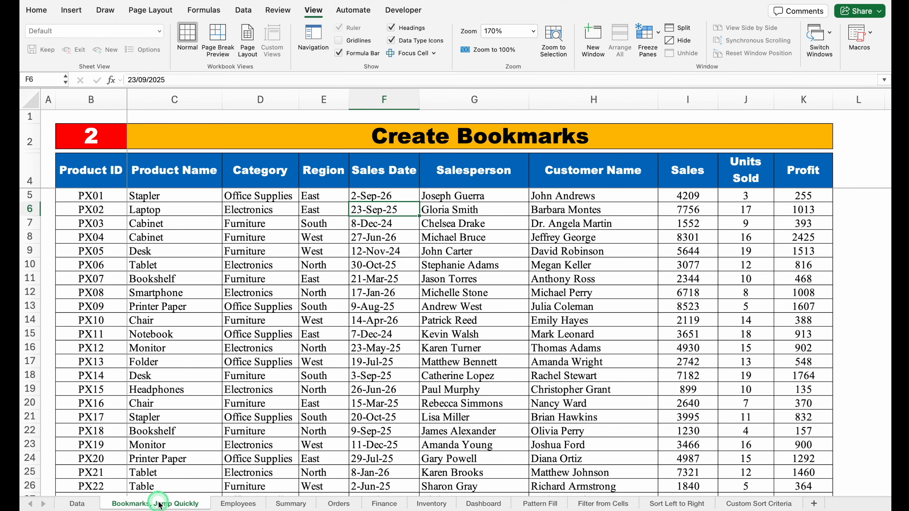
left_click(66, 79)
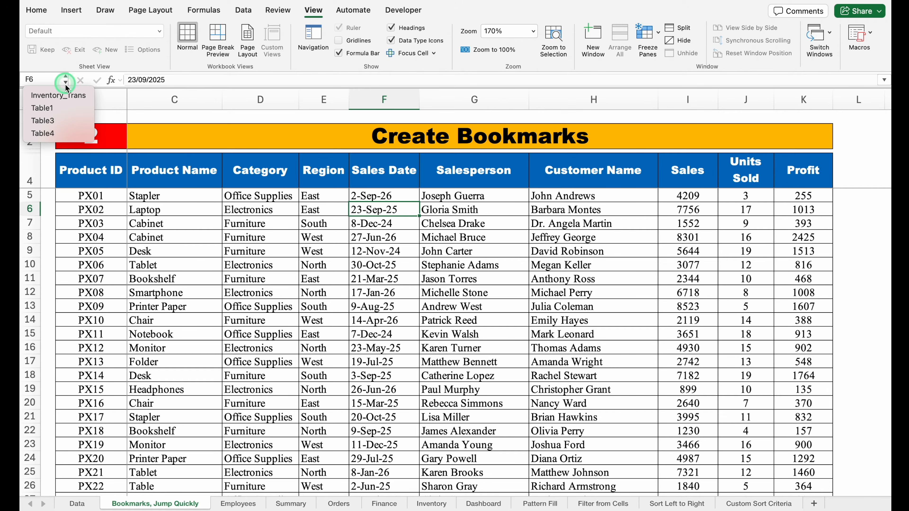
left_click(68, 96)
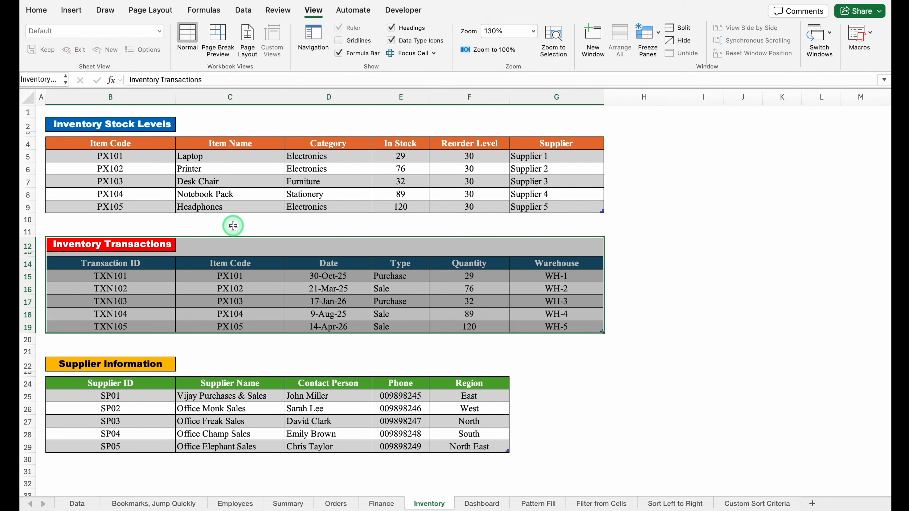
Step: On the Bookmarks, Jump Quickly sheet, select rows PX76 to PX83 (B80:K87) and name the range Most_Impt
left_click(159, 502)
left_click_drag(886, 156, 886, 401)
left_click_drag(103, 315, 805, 412)
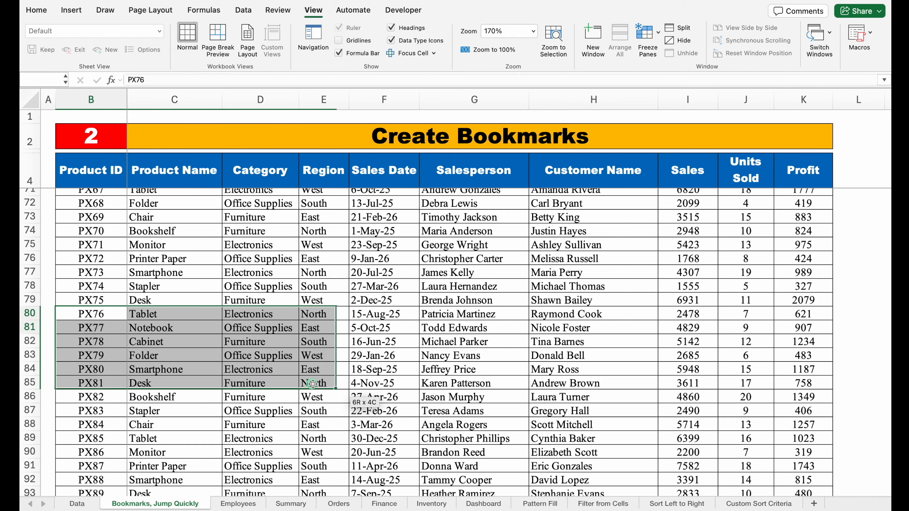
left_click(46, 79)
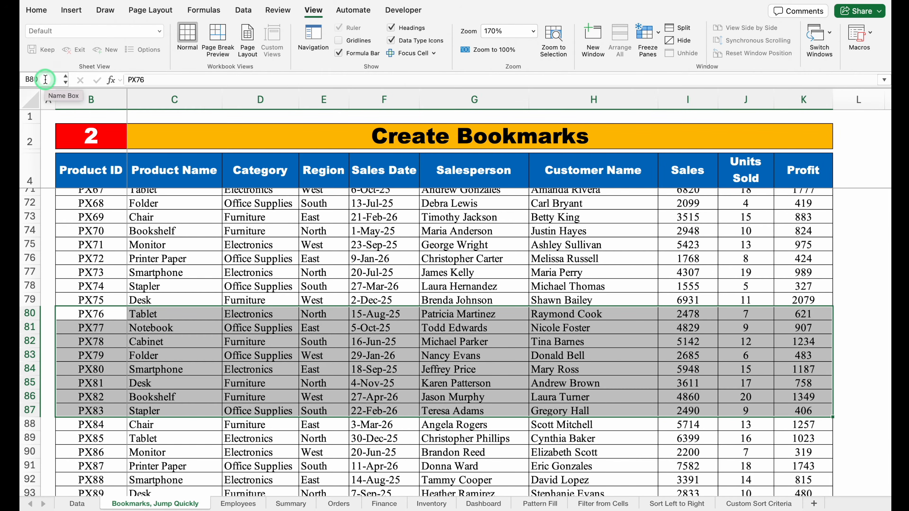
left_click_drag(45, 79, 21, 78)
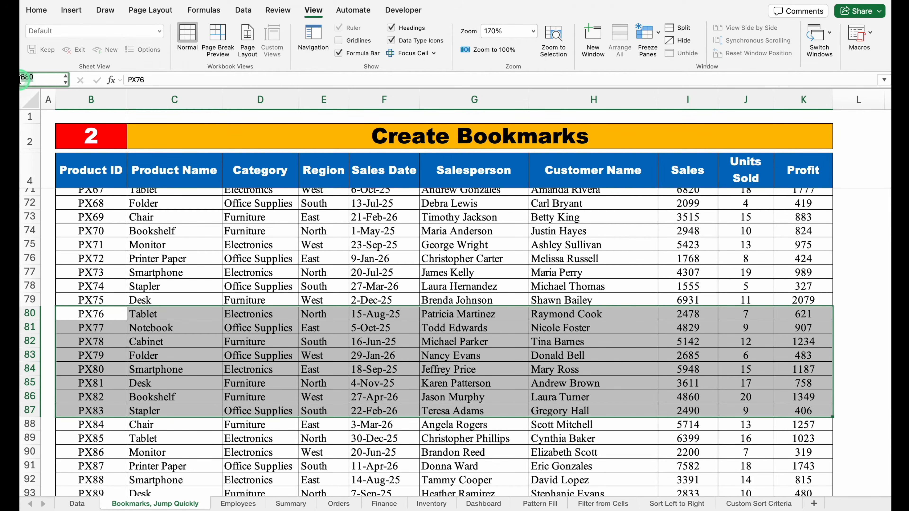
key("BackSpace")
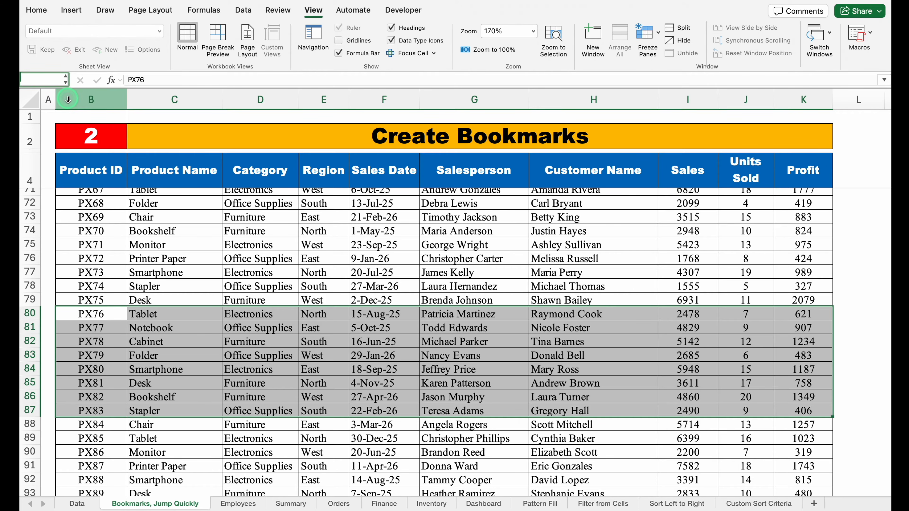
type("Most_Impt")
key("Return")
Step: Test the Most_Impt bookmark by returning to the sheet's first rows and jumping to the named range
left_click(260, 244)
left_click_drag(887, 390, 889, 215)
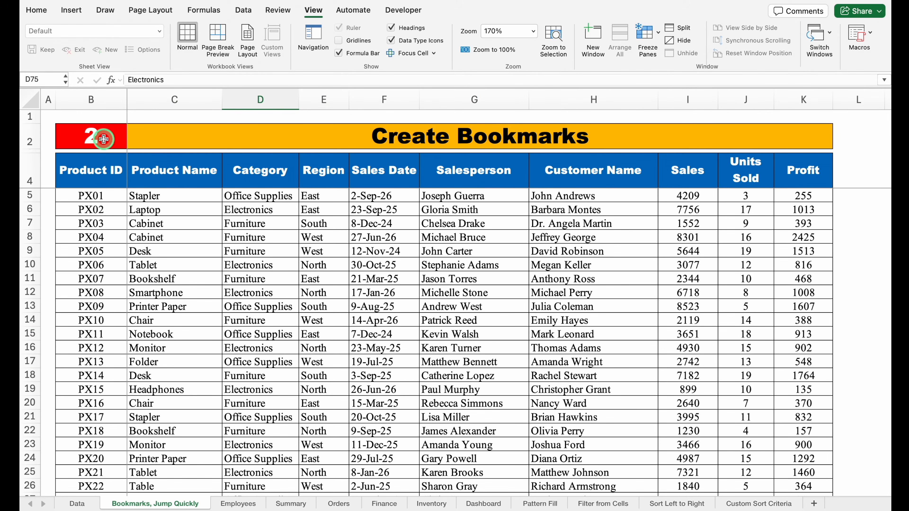
left_click(65, 81)
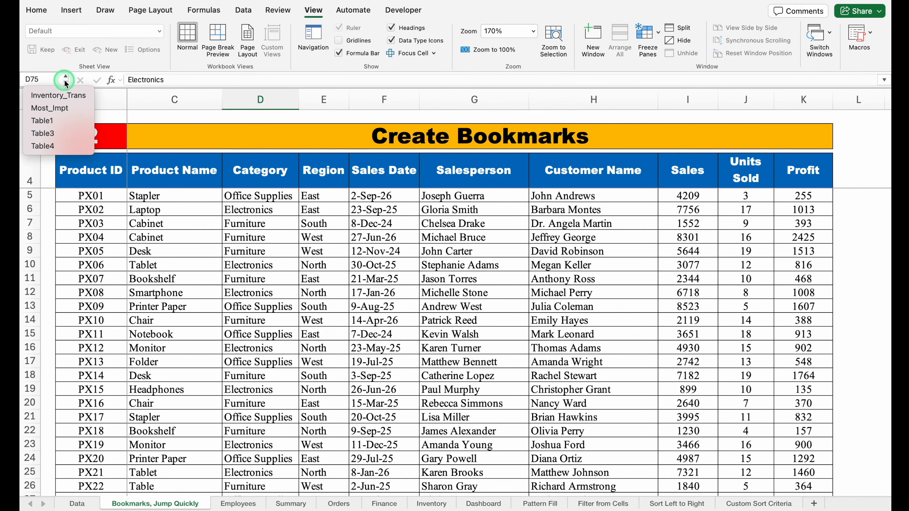
left_click(73, 111)
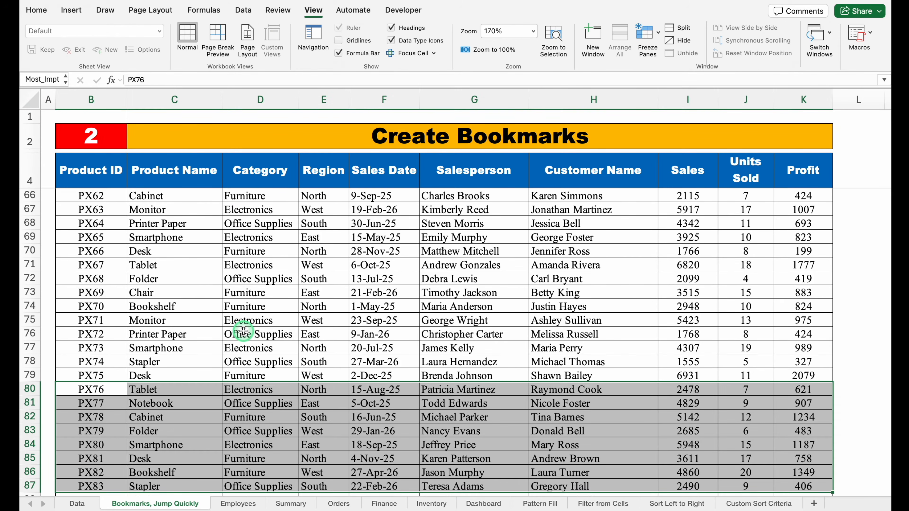
scroll(322, 362, "down", 3)
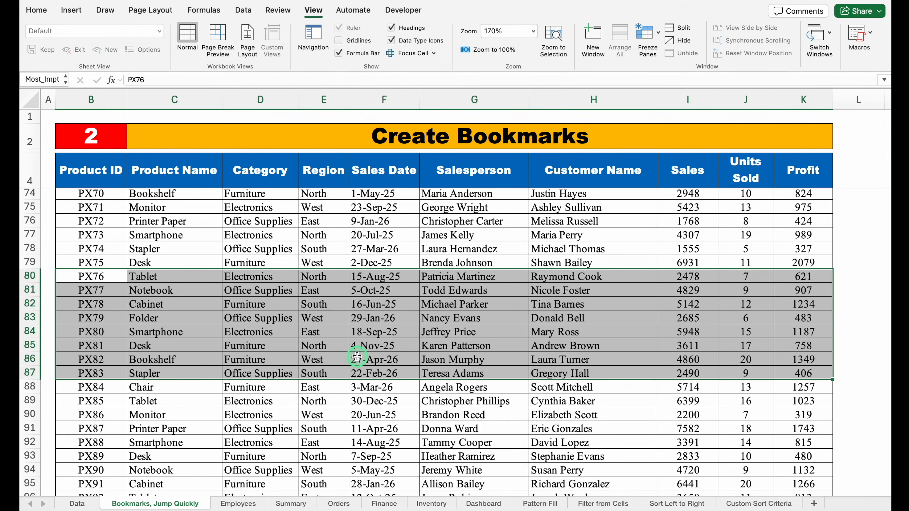
left_click(121, 219)
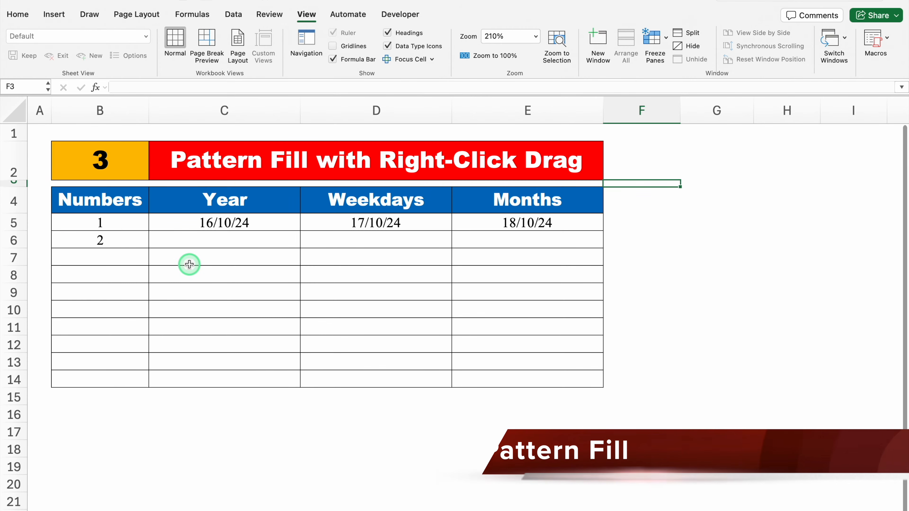
Step: Fill the Numbers column down to B14 from 1 and 2, and refill it with 10 in B6 as the second value
left_click(129, 224)
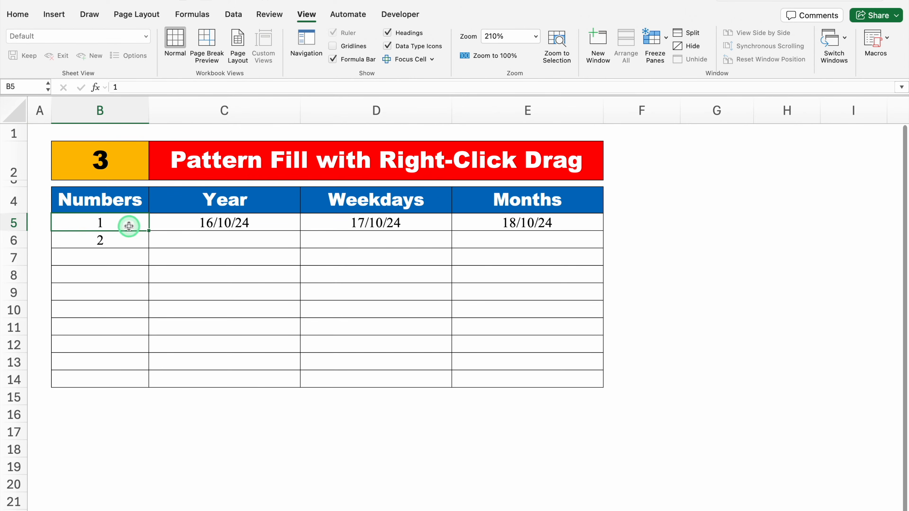
left_click_drag(129, 226, 146, 383)
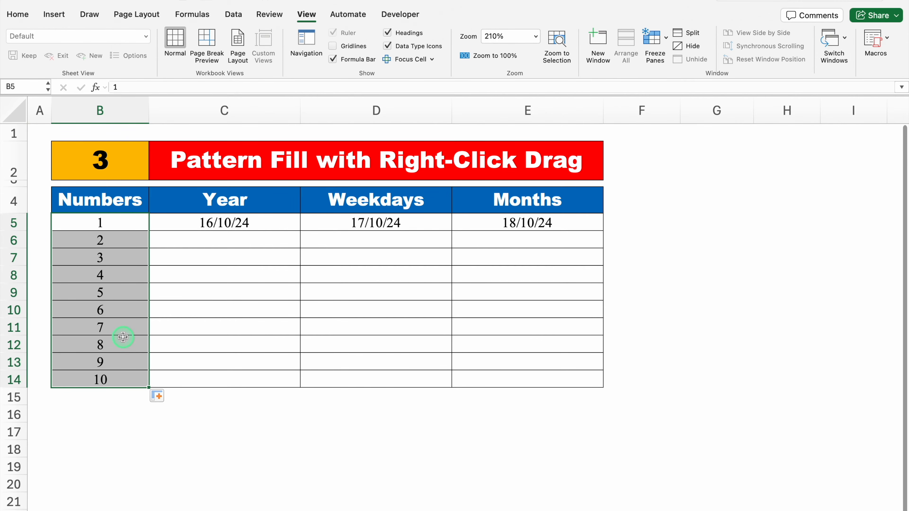
key("Down")
type("10")
key("Return")
left_click_drag(127, 220, 146, 385)
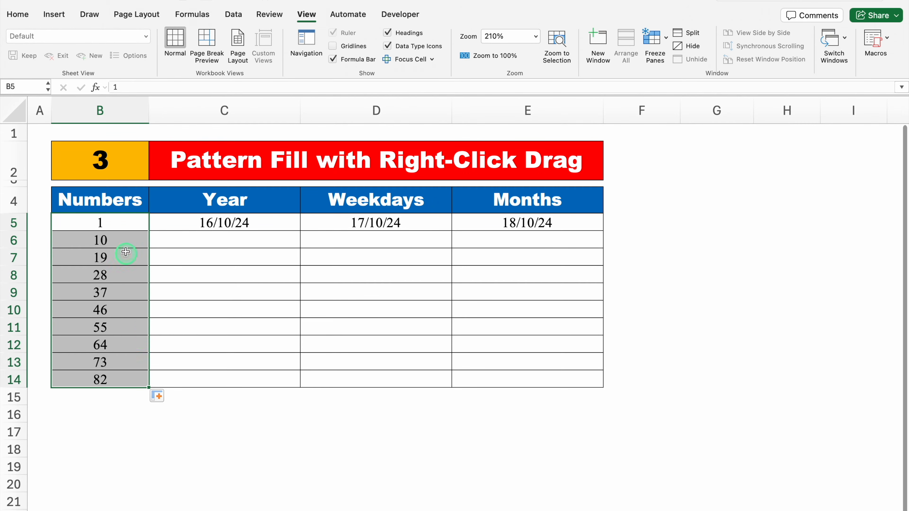
Step: Set B6 to 50 and refill the Numbers series from B5:B6 down to B14
left_click(119, 225)
left_click(126, 239)
left_click(132, 253)
left_click(139, 273)
left_click(135, 240)
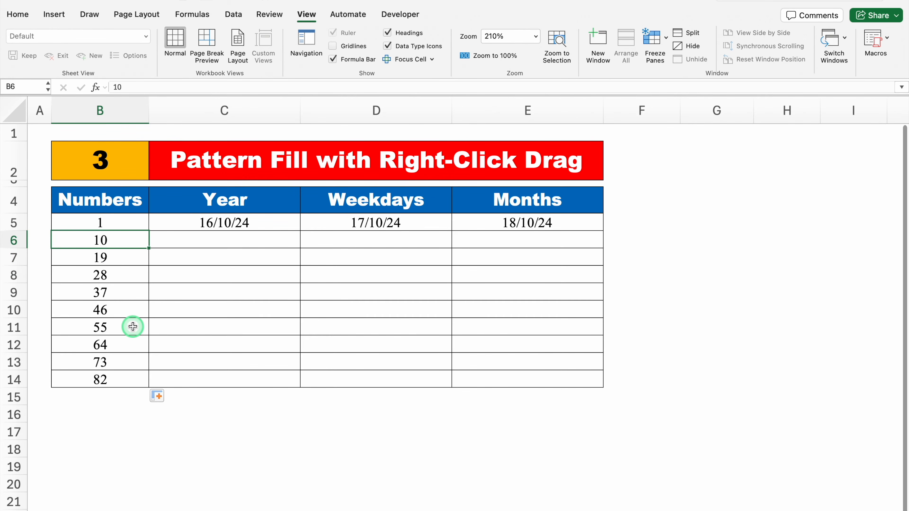
type("50")
key("Return")
left_click_drag(113, 224, 146, 378)
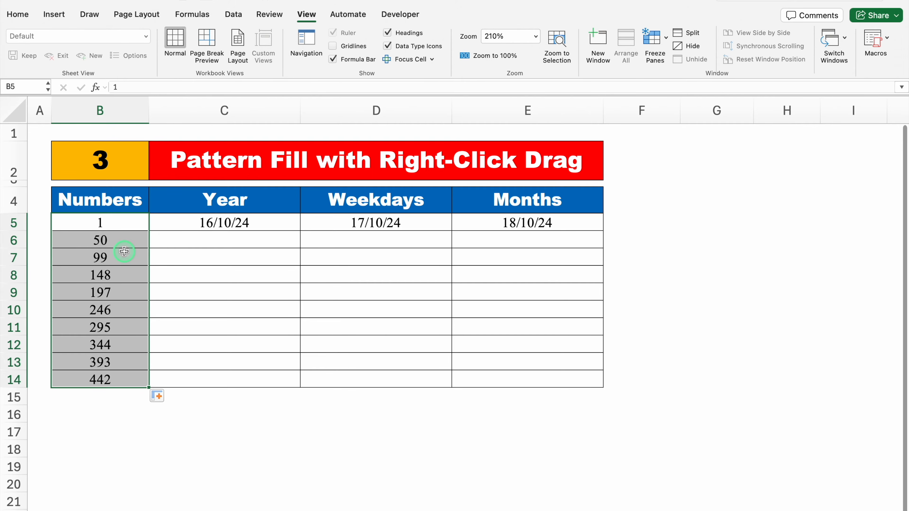
Step: Try extending the Year date from C5 to C14 with the AutoFill option Fill Years, and undo the fill
left_click(278, 225)
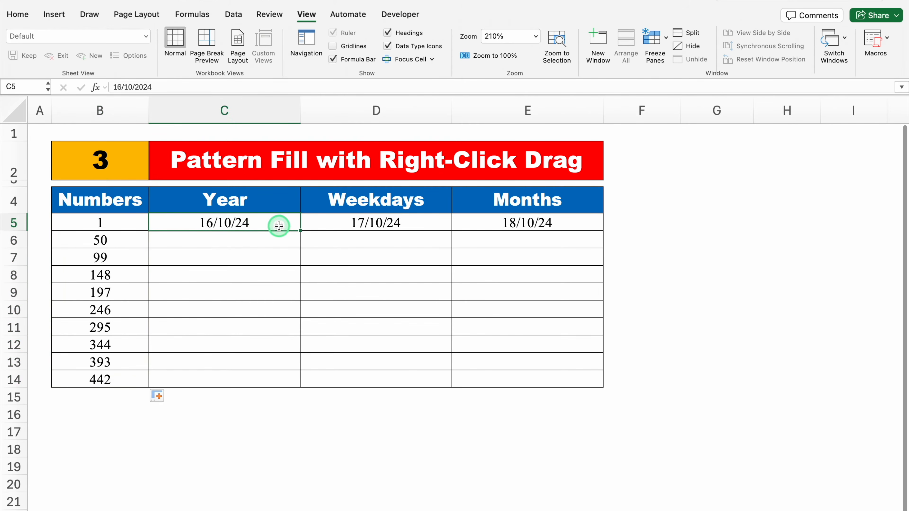
left_click_drag(301, 229, 300, 380)
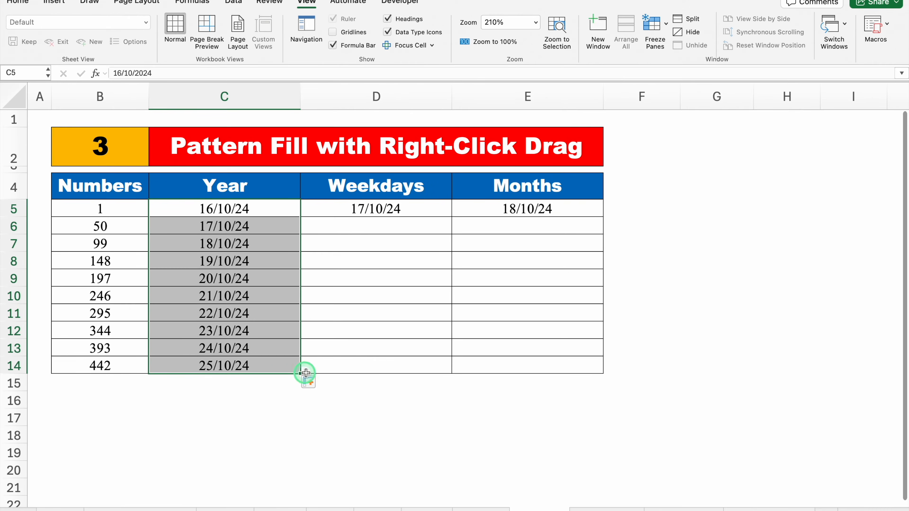
left_click(309, 396)
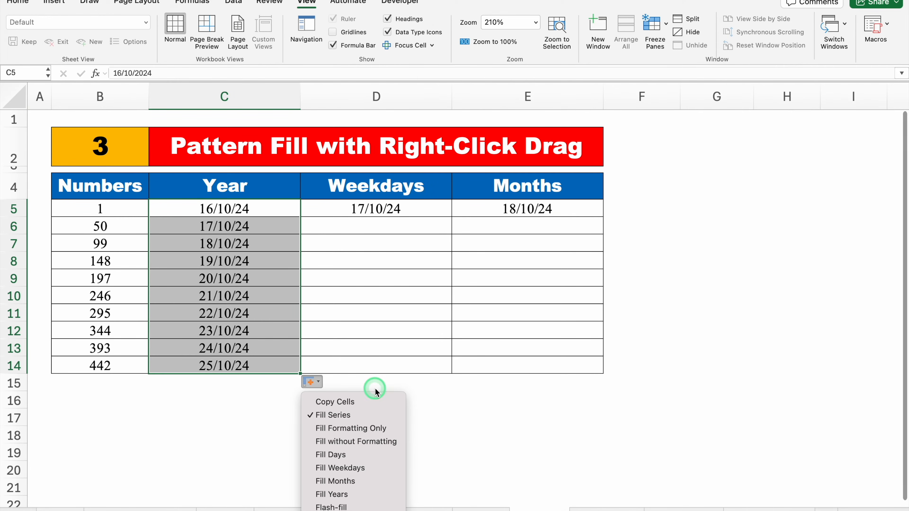
left_click(363, 498)
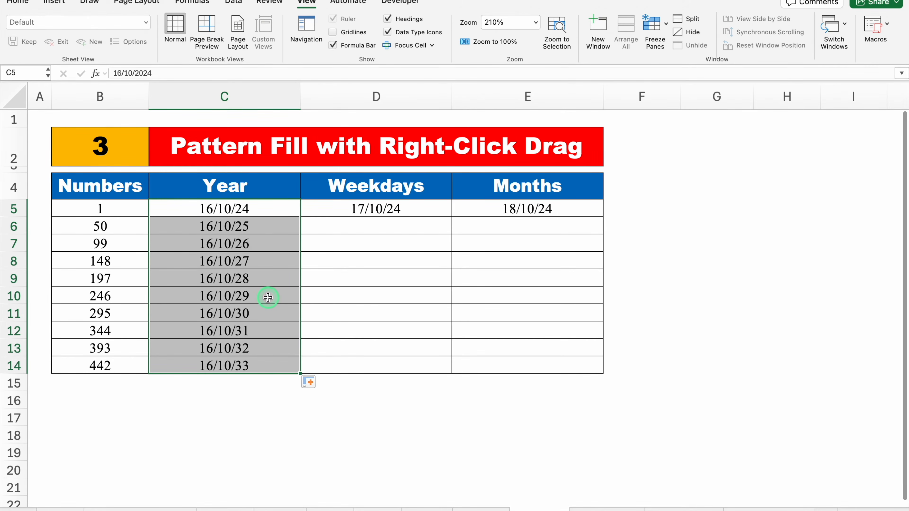
key("super+z")
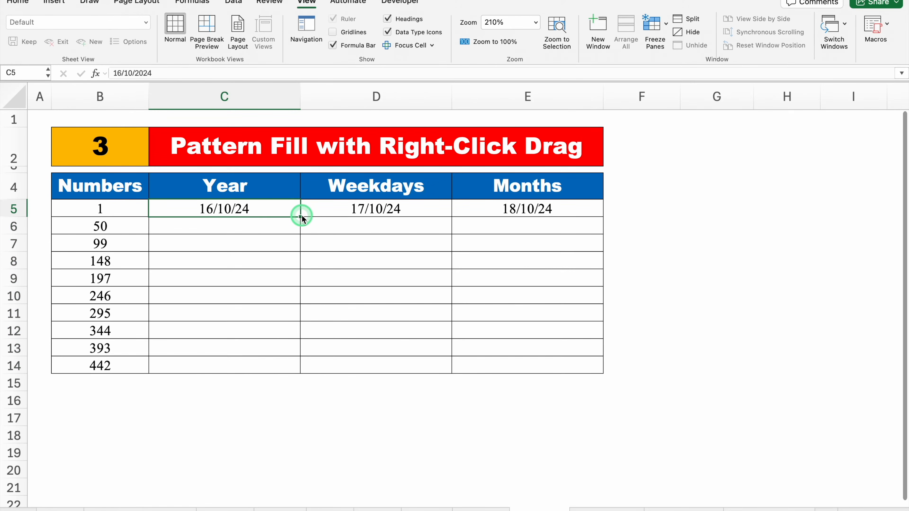
Step: Extend the Year date in C5 down to C14 with Fill Years
left_click_drag(302, 218, 306, 372)
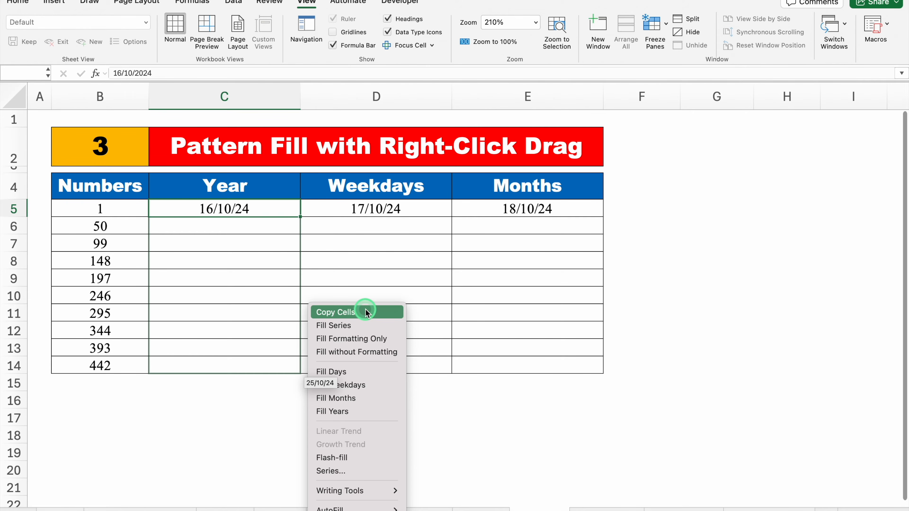
left_click(371, 411)
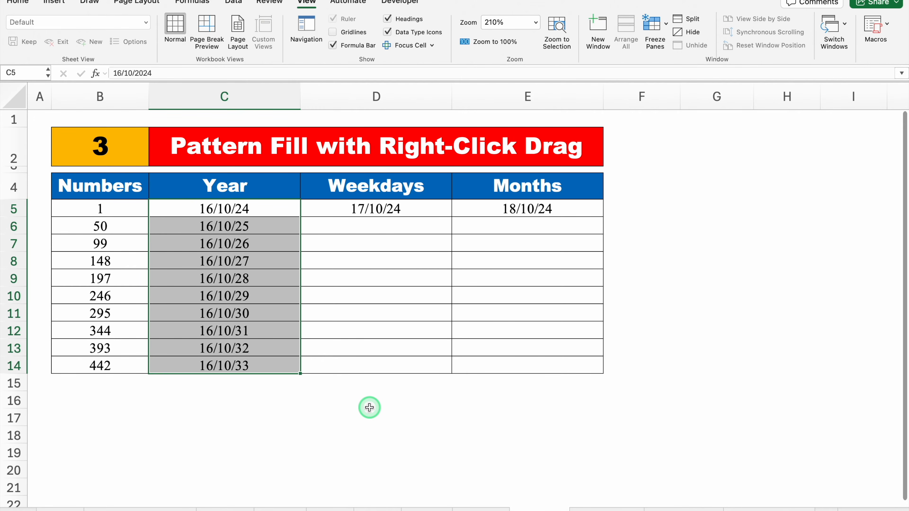
left_click(276, 207)
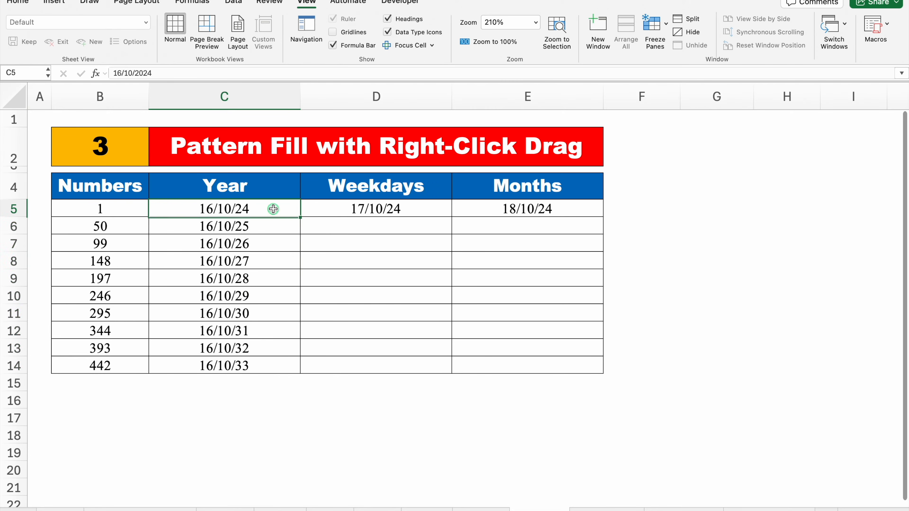
Step: Extend the Weekdays date in D5 down to D14 with Fill Weekdays
left_click(423, 211)
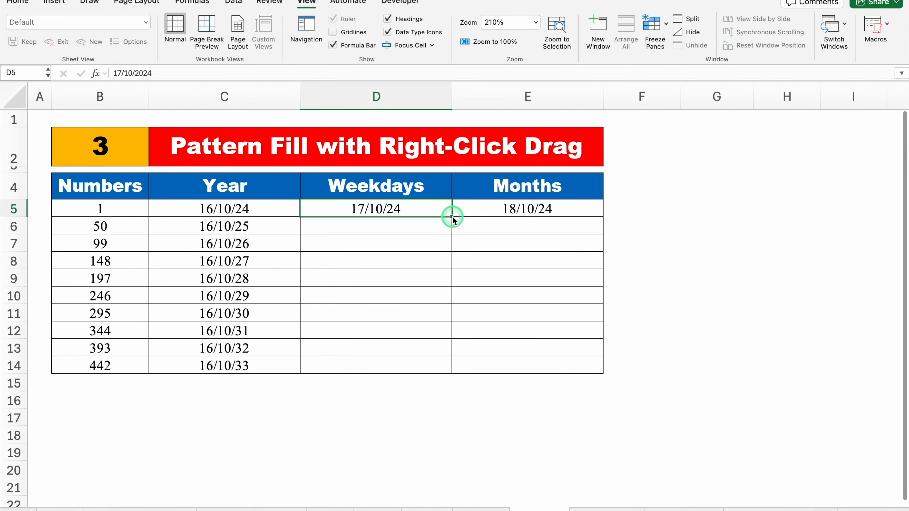
left_click_drag(453, 217, 455, 368)
left_click(519, 385)
Step: Extend the Months date in E5 down to E14 with Fill Months
left_click(562, 207)
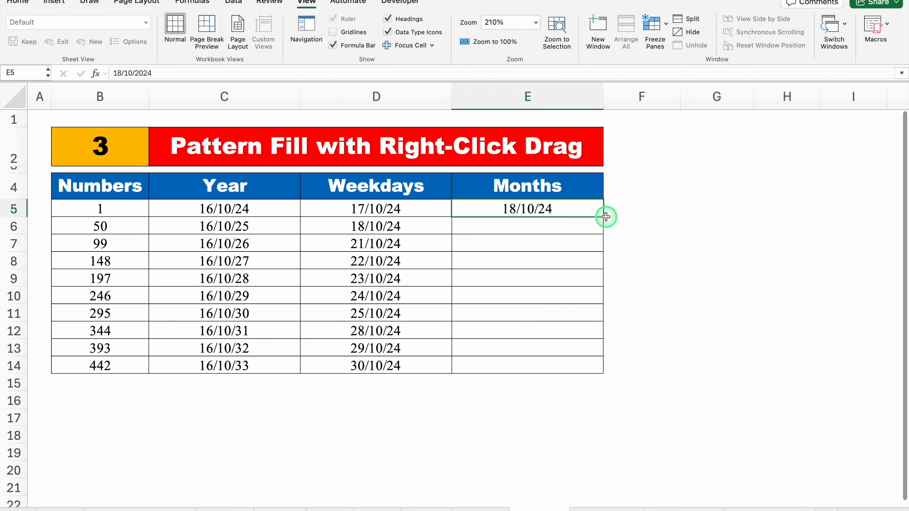
left_click_drag(604, 218, 610, 374)
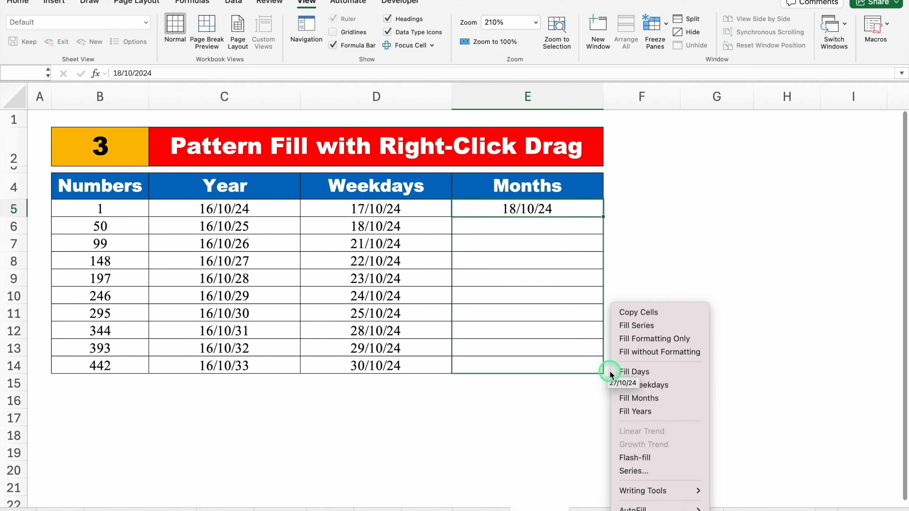
left_click(678, 398)
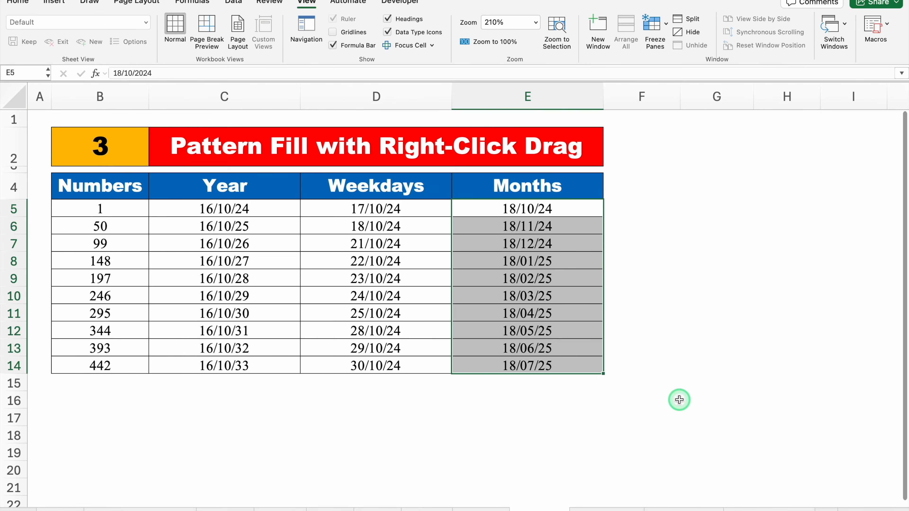
left_click(707, 317)
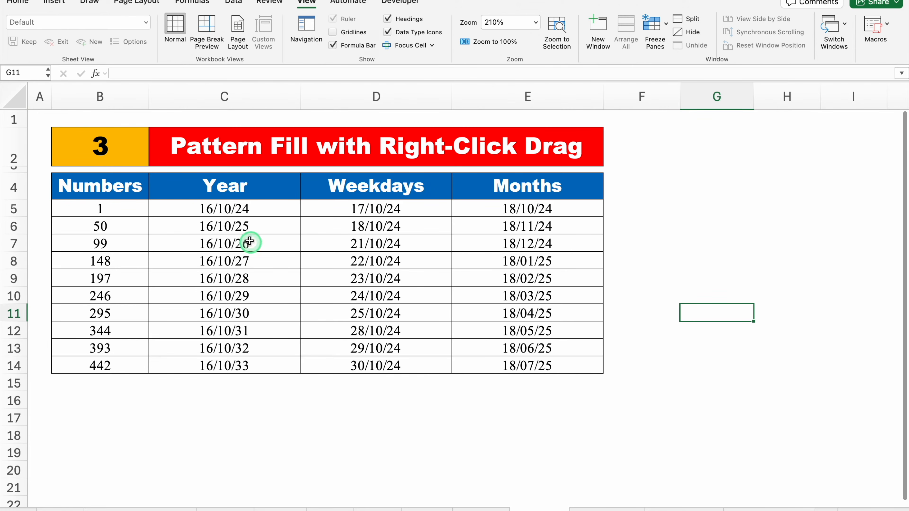
Step: Format the dates in C5:E14 as the 14-Mar-12 date type with the English (United States) locale
left_click_drag(262, 203, 520, 359)
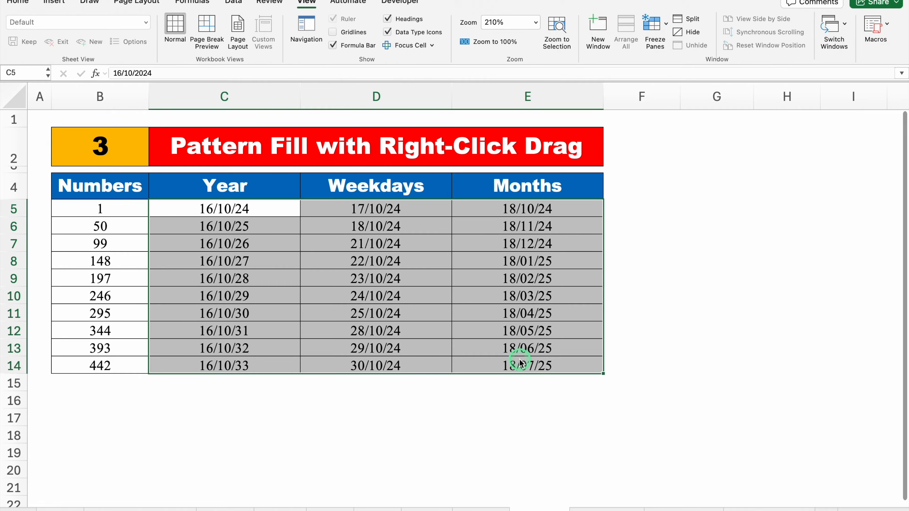
key("super+1")
left_click(343, 130)
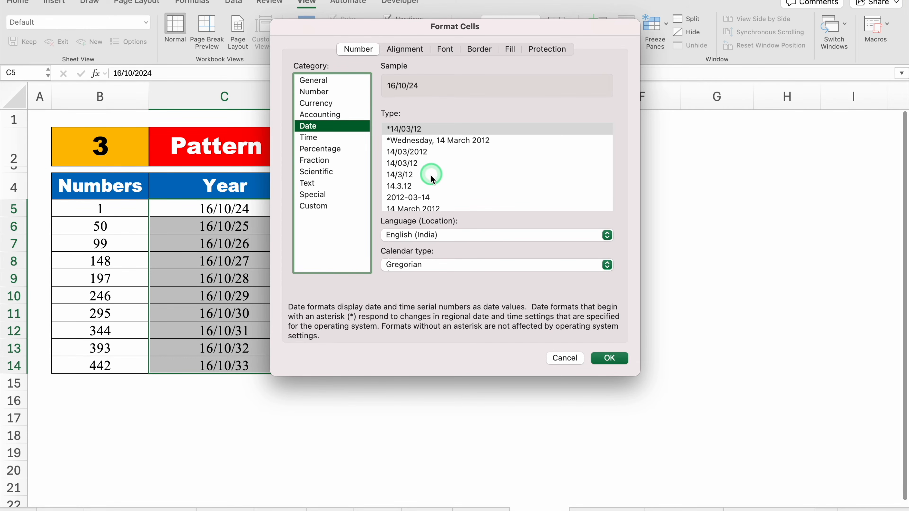
left_click(427, 209)
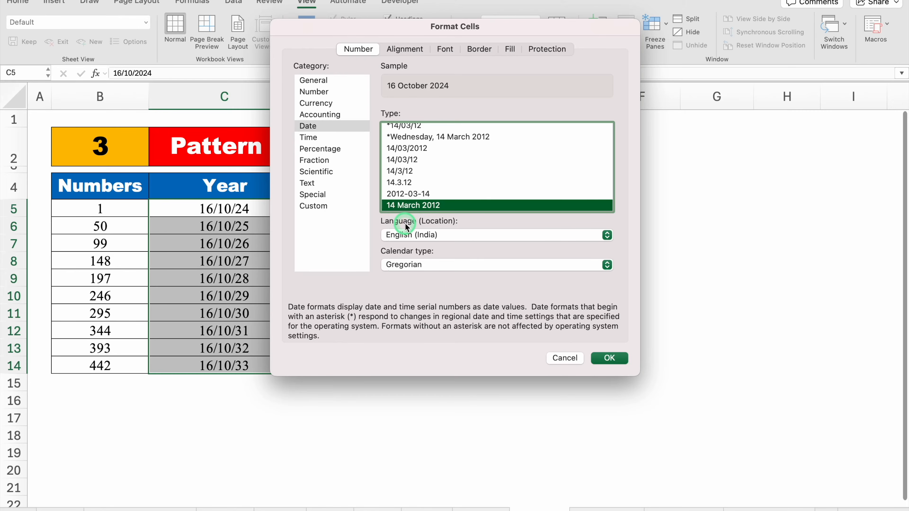
left_click(461, 234)
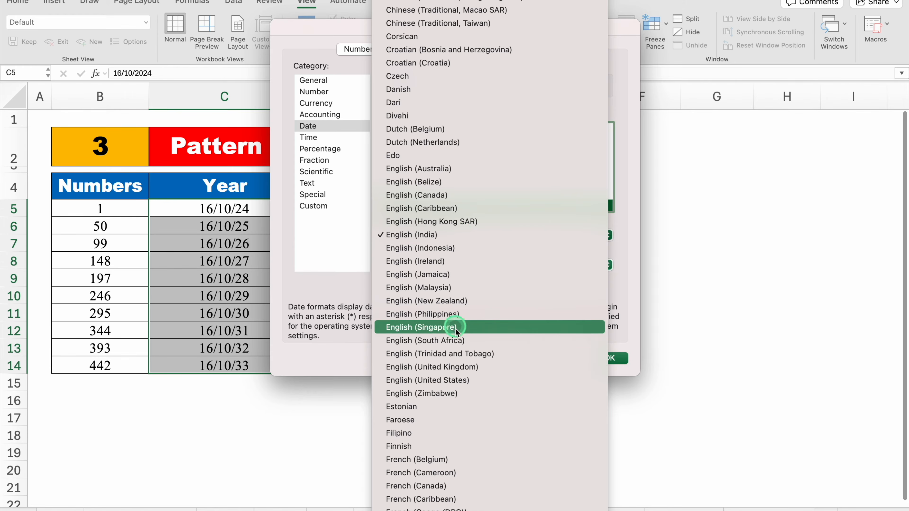
left_click(455, 380)
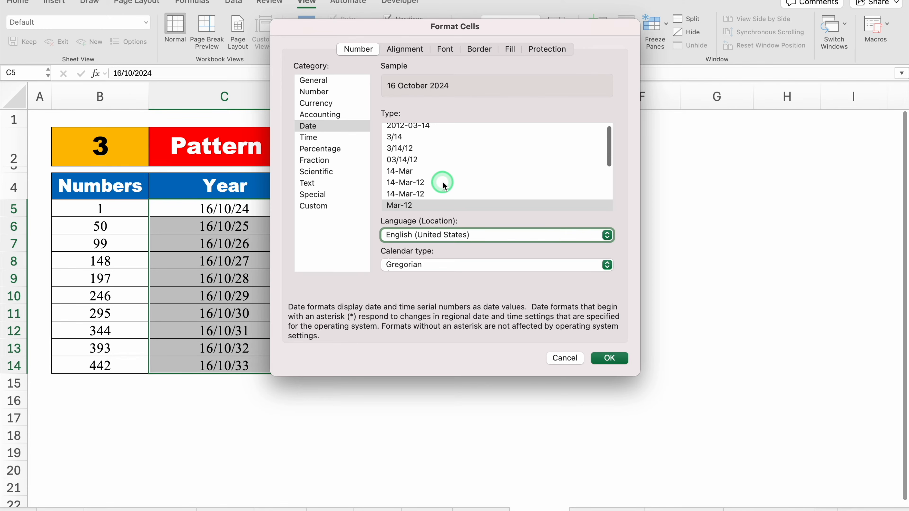
left_click(420, 183)
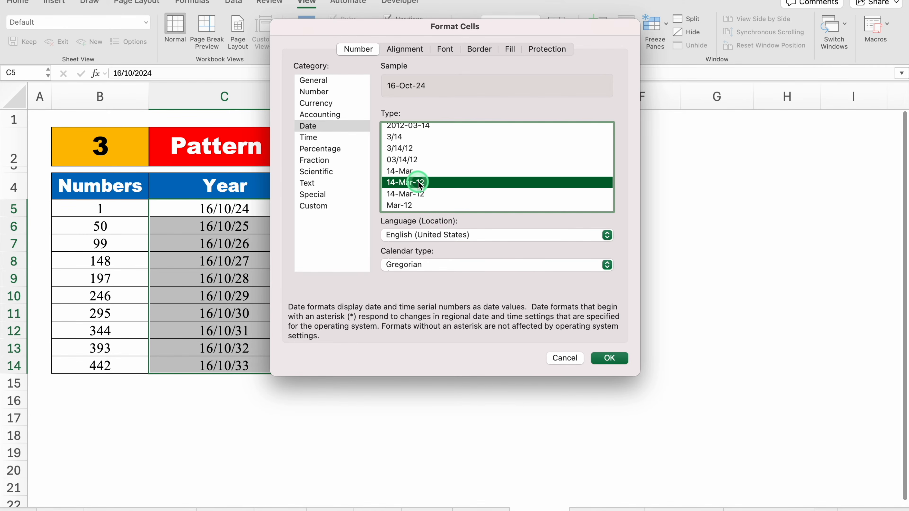
left_click(613, 359)
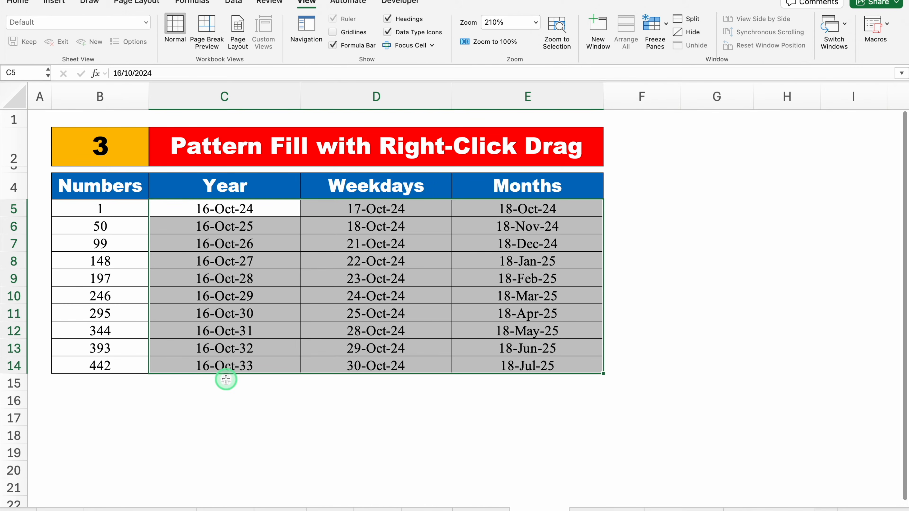
left_click(260, 389)
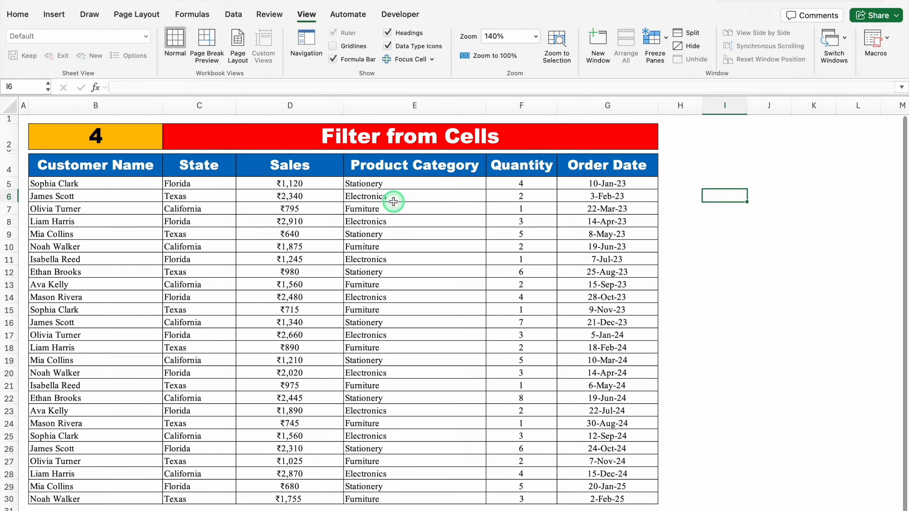
Step: On the Filter from Cells sheet, add a filter to the State column only, C4:C30, and open its filter options
left_click(211, 183)
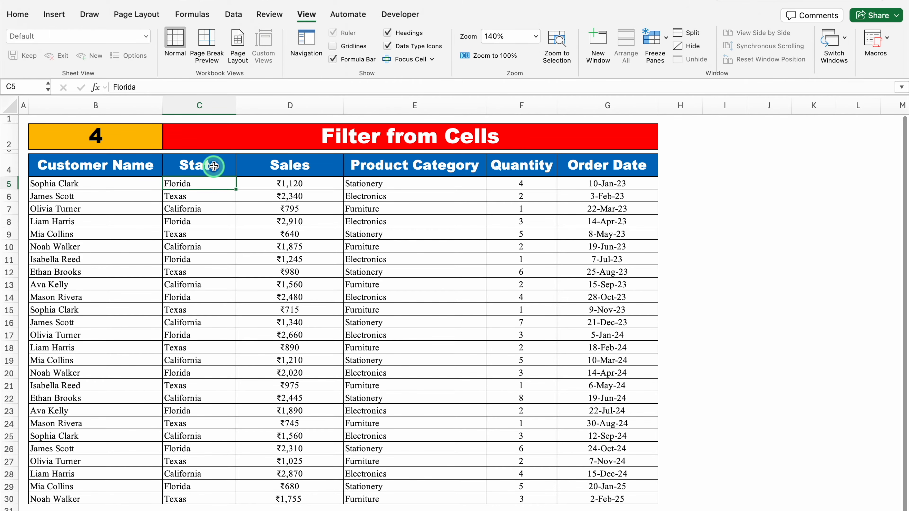
left_click(225, 168)
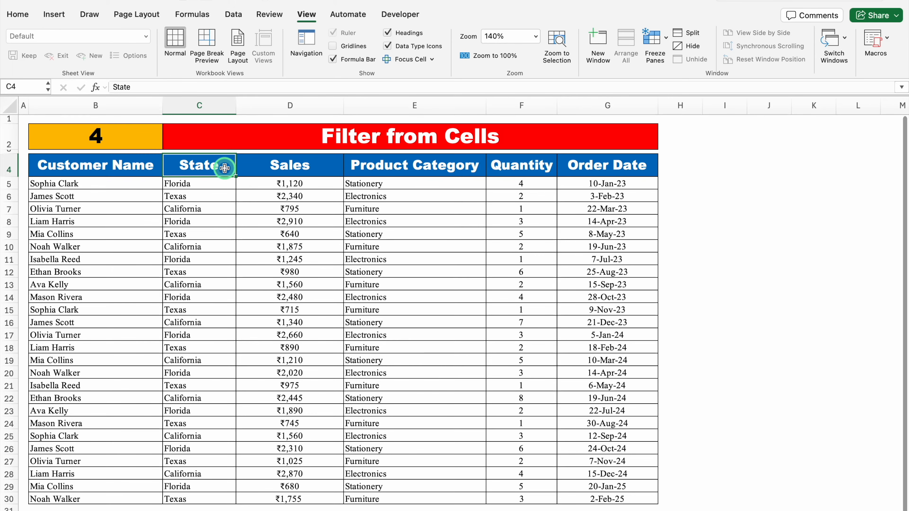
key("super+shift+Down")
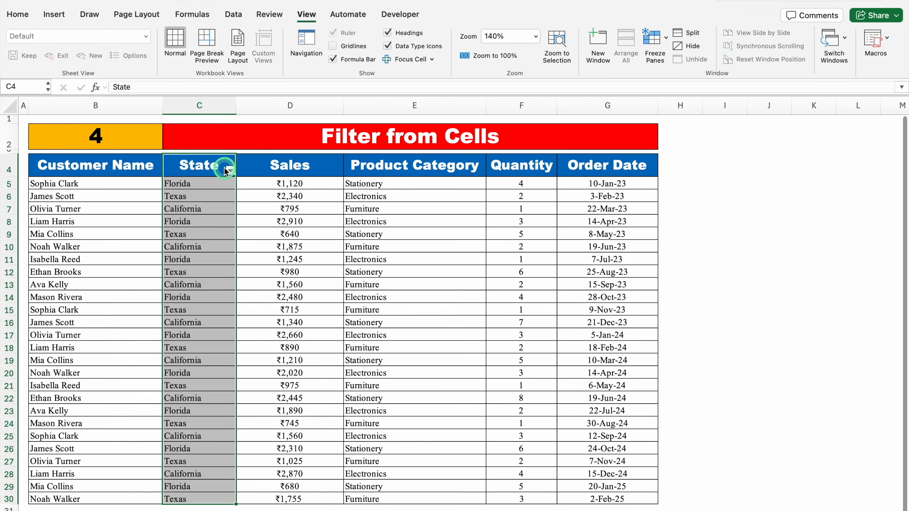
left_click(224, 168)
key("super+shift+f")
left_click(230, 170)
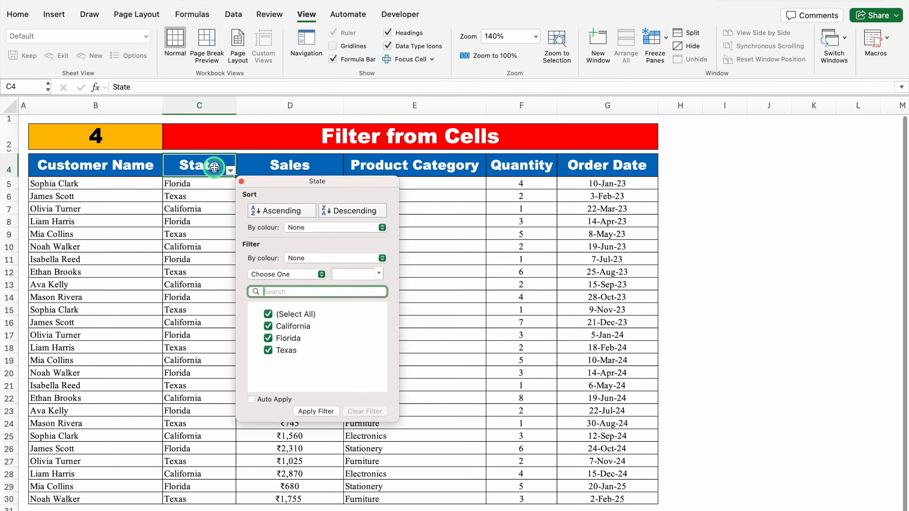
Step: Close the State filter options and undo the filter added to the State column
left_click(223, 179)
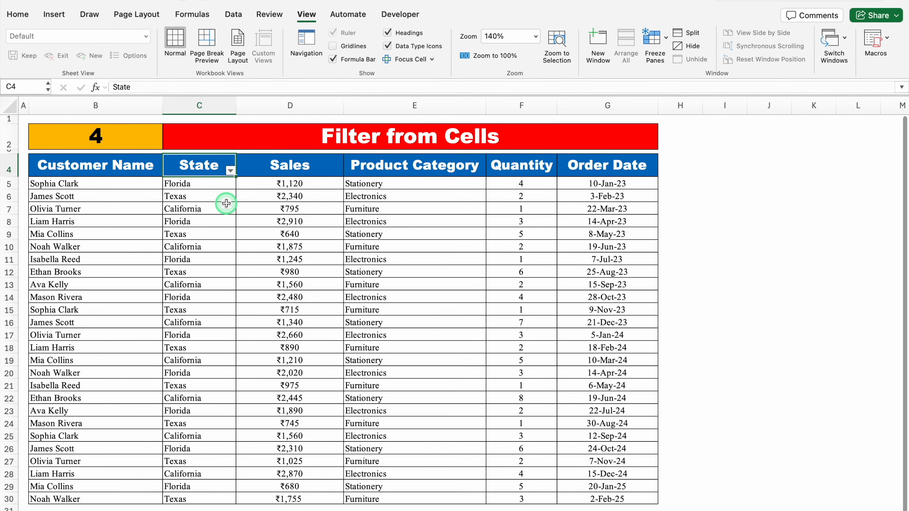
key("super+z")
left_click(218, 168)
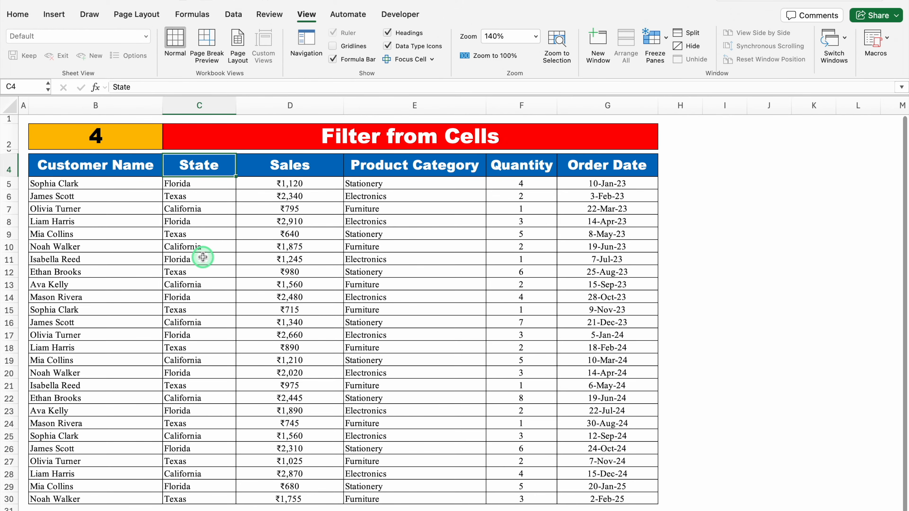
Step: Filter the table by the selected cell's value, Florida, in C8
left_click(206, 220)
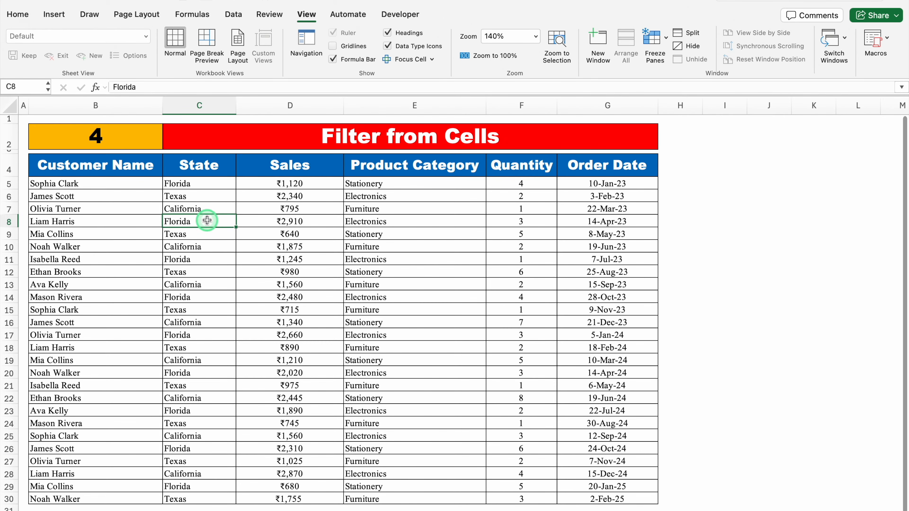
right_click(207, 221)
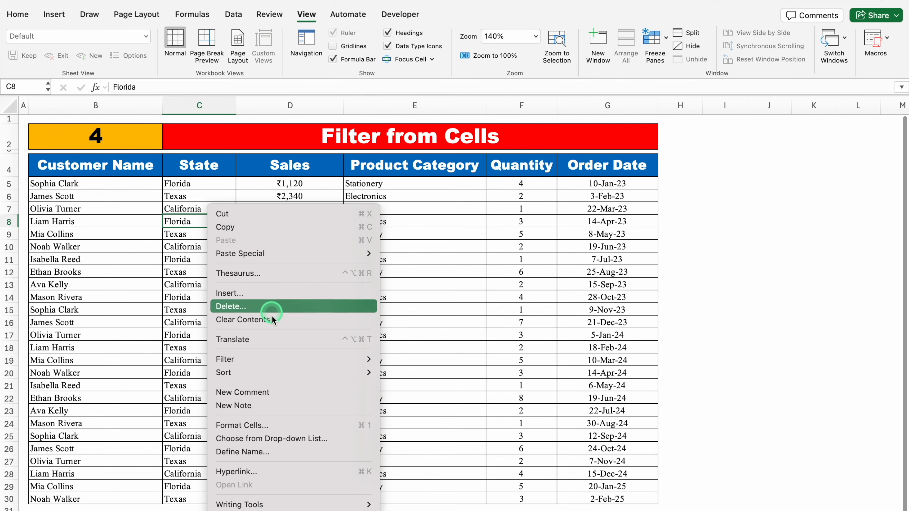
mouse_move(266, 363)
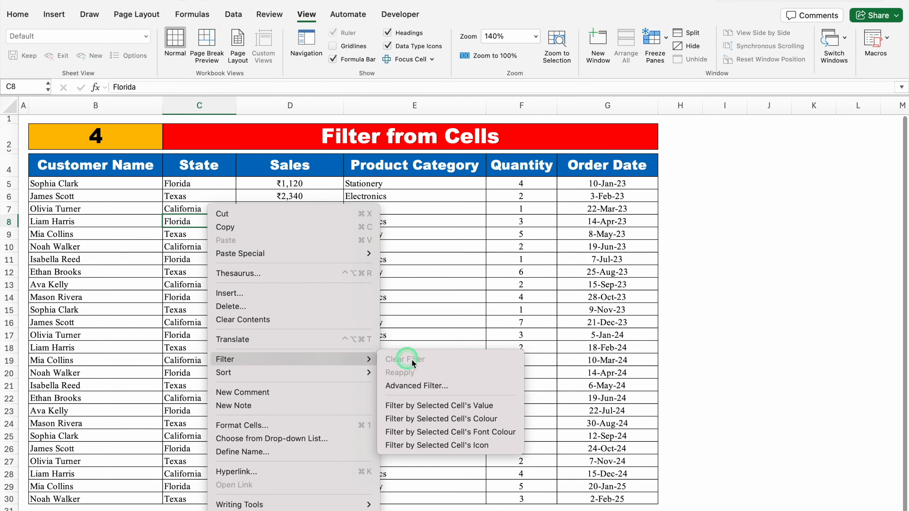
left_click(510, 412)
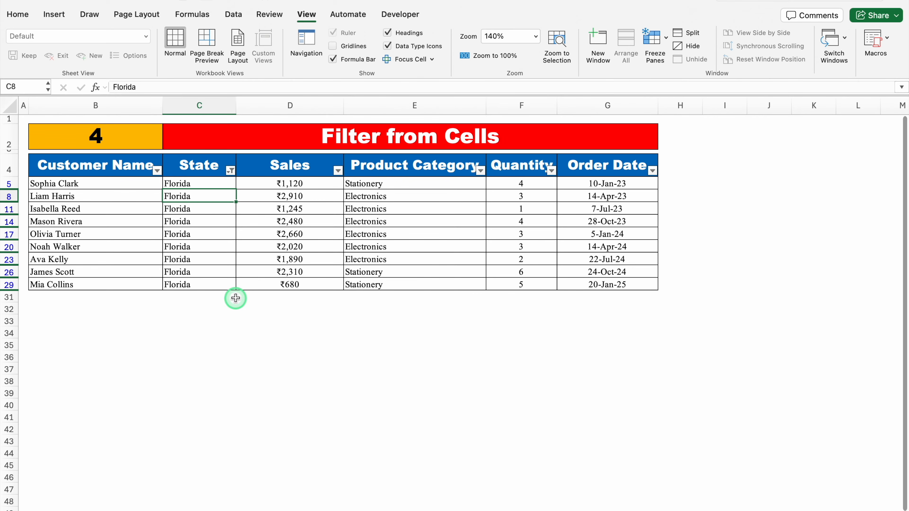
Step: Check the State column's filter options and remove the filters from the table
left_click(231, 171)
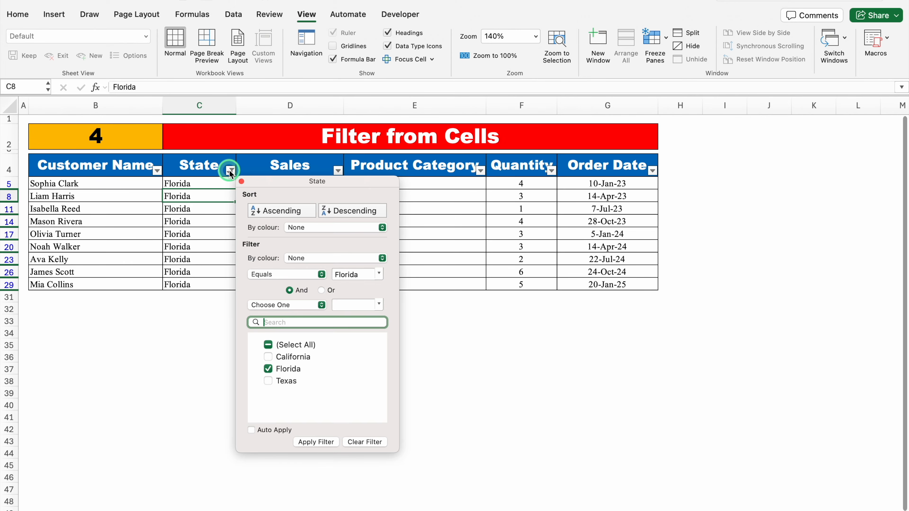
left_click(242, 182)
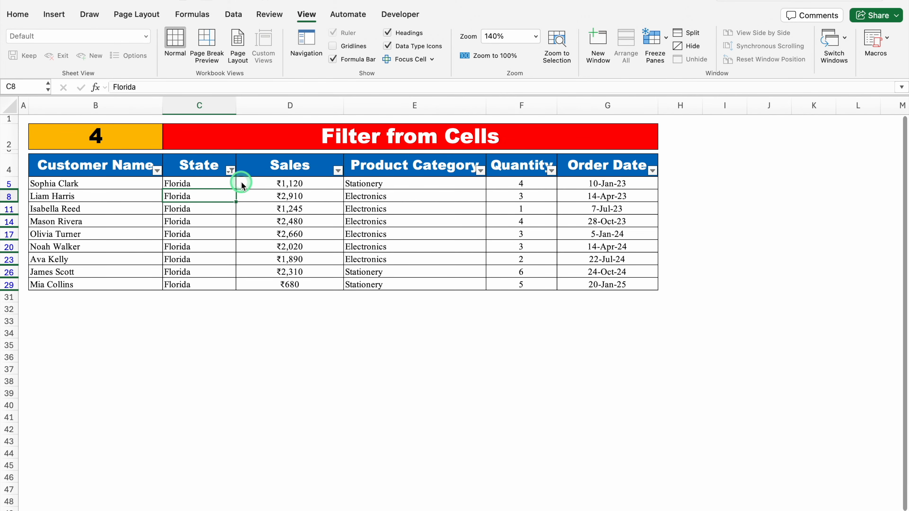
key("ctrl+shift+l")
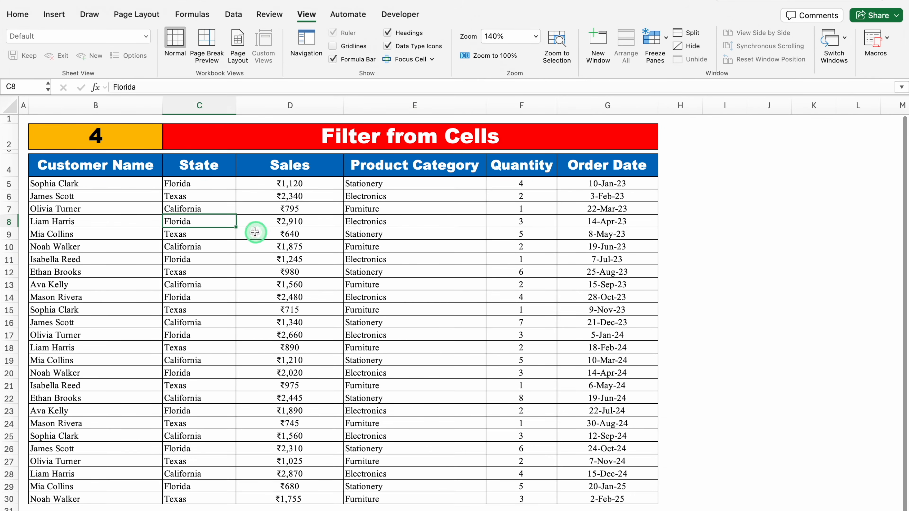
Step: Open the cell filter options for the Furniture value in E7 of the Product Category column
left_click(425, 210)
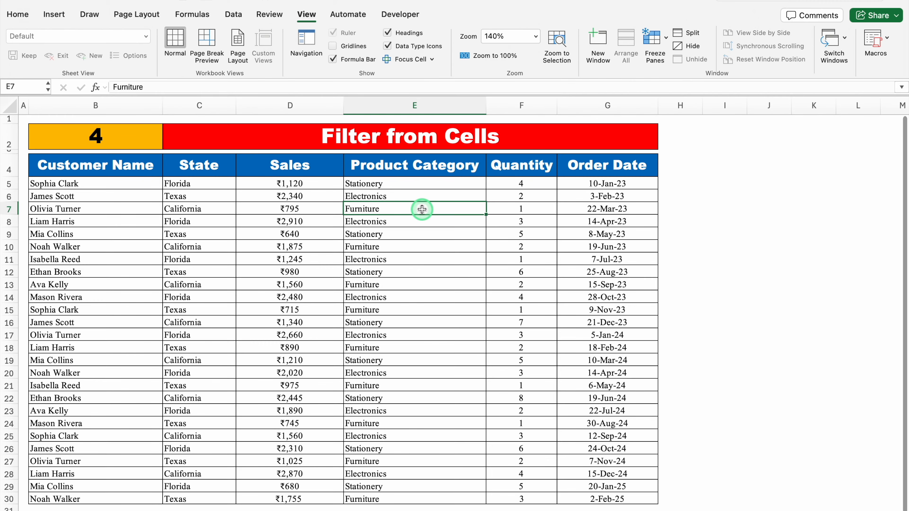
right_click(422, 209)
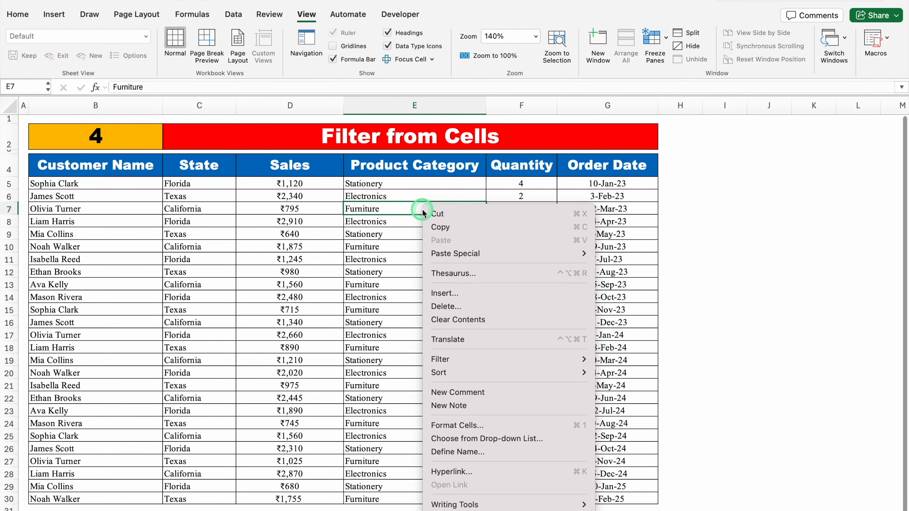
mouse_move(462, 361)
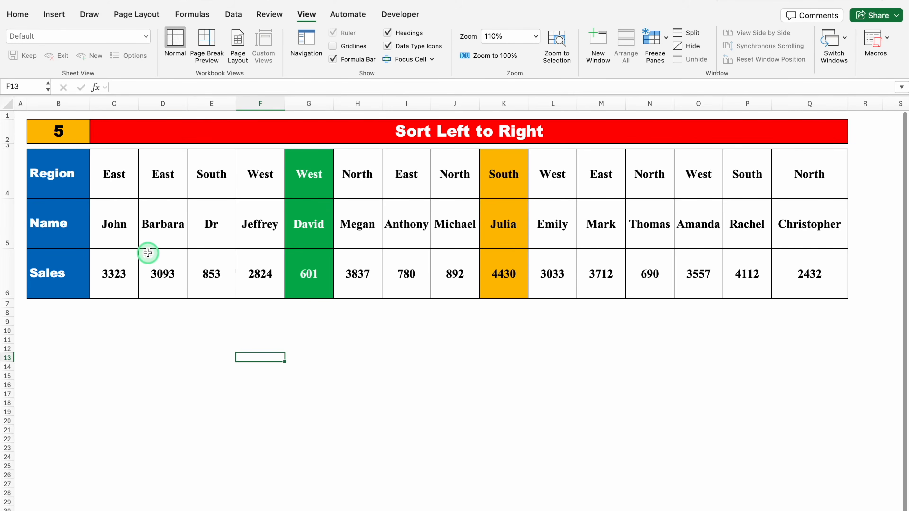
Step: On the Sort Left to Right sheet, open the Sort dialog for the whole table, B4:Q6
left_click_drag(61, 179, 812, 276)
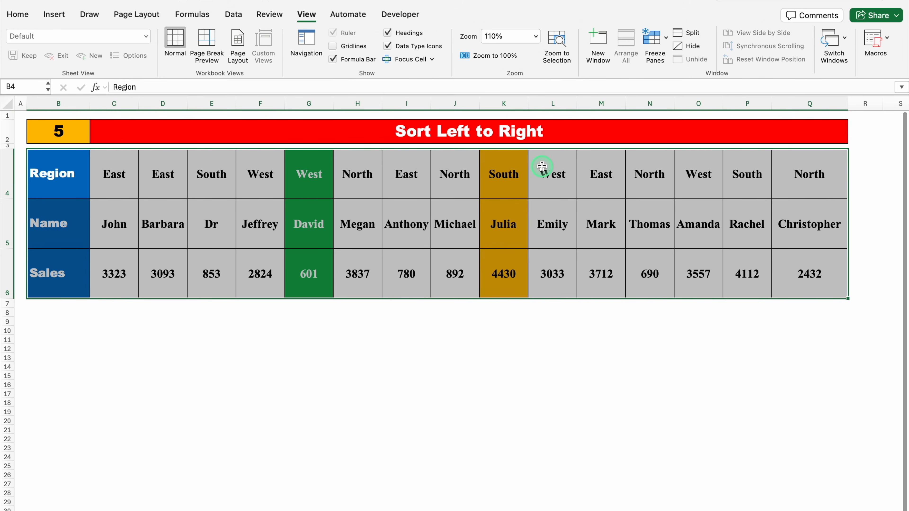
left_click(233, 15)
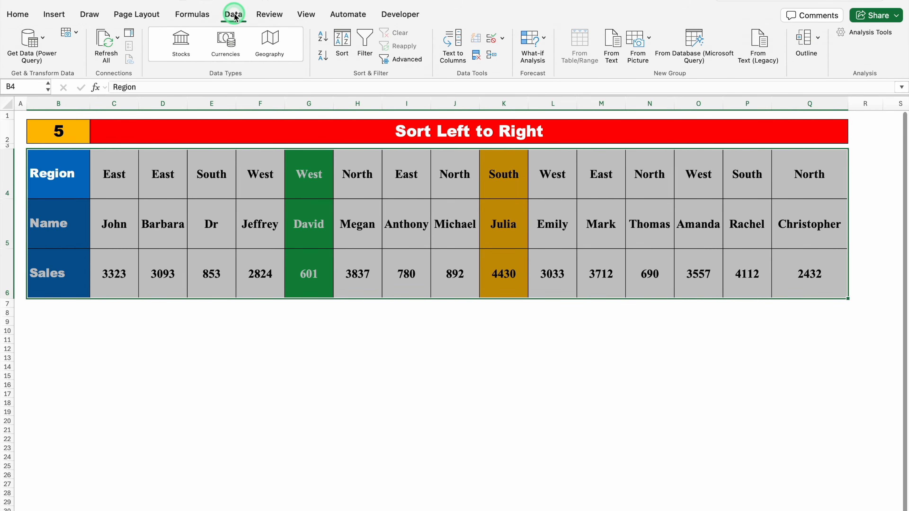
left_click(341, 43)
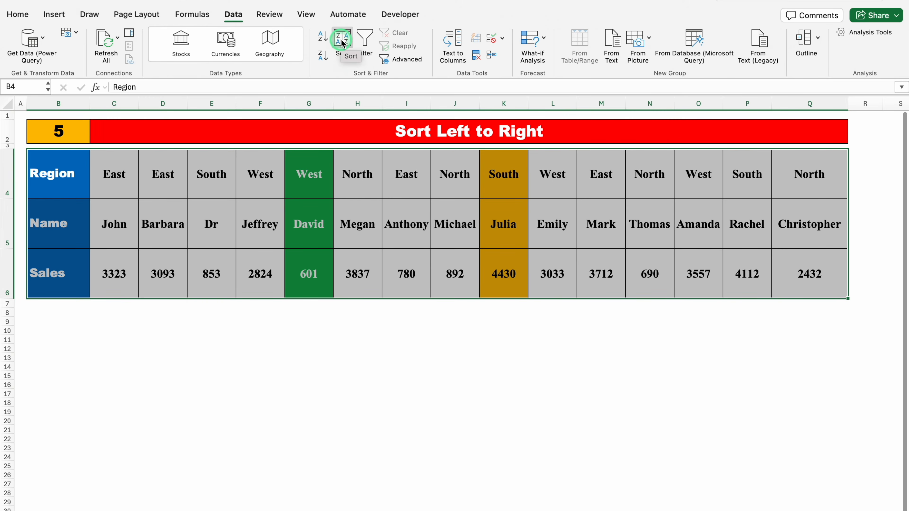
left_click(342, 42)
Step: Examine the Sort dialog's available columns, sort-on choices and order setting
left_click(384, 162)
left_click(397, 181)
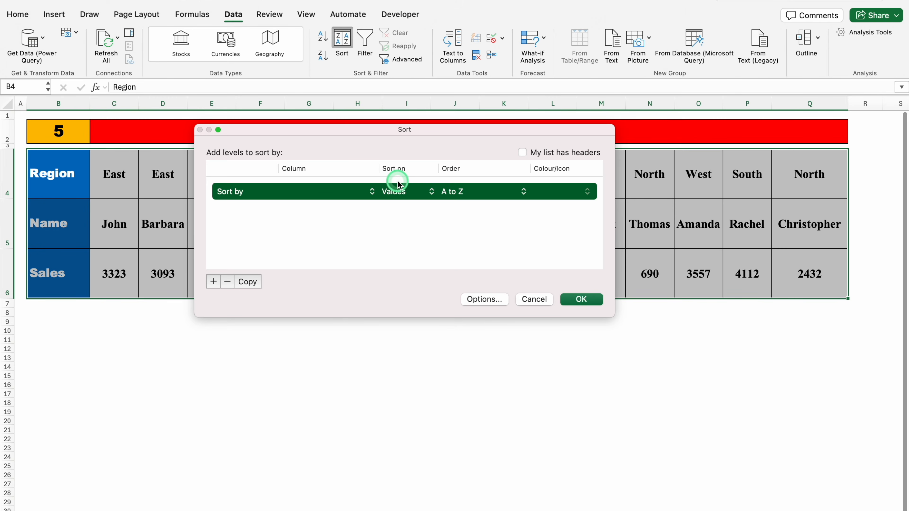
left_click(241, 192)
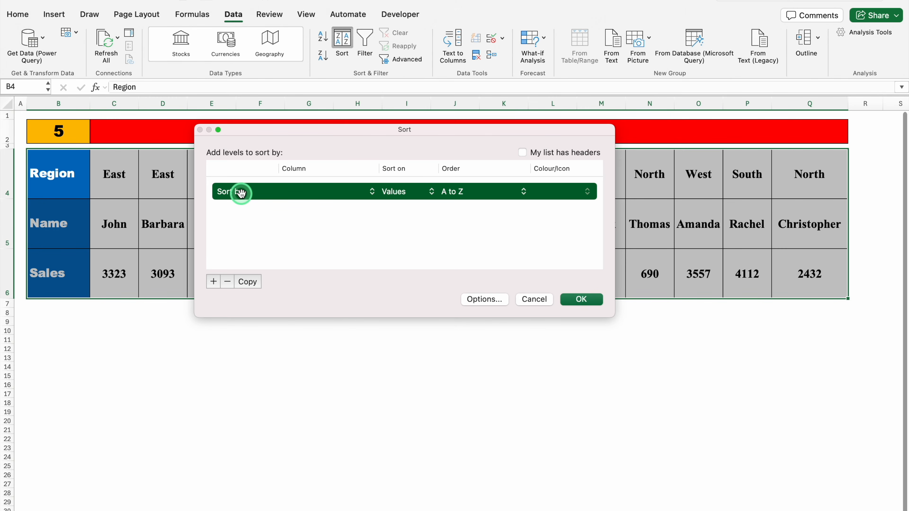
left_click(305, 170)
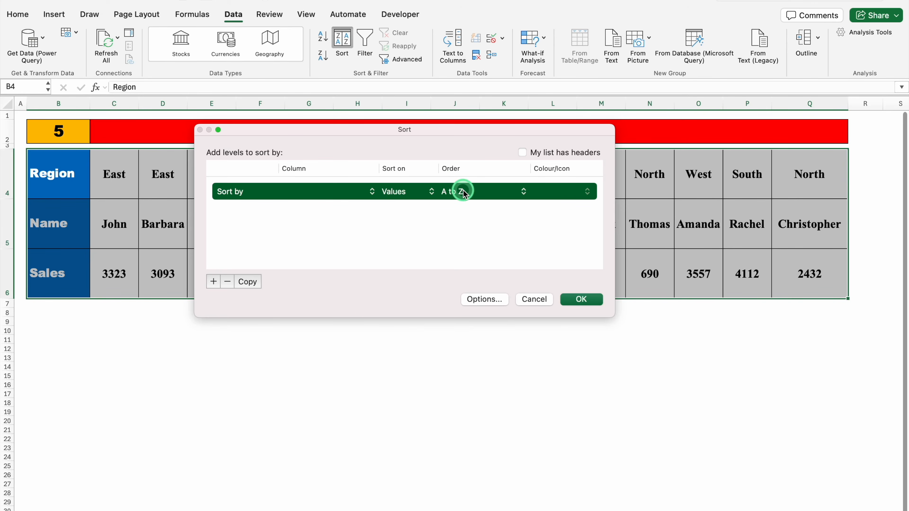
left_click(372, 193)
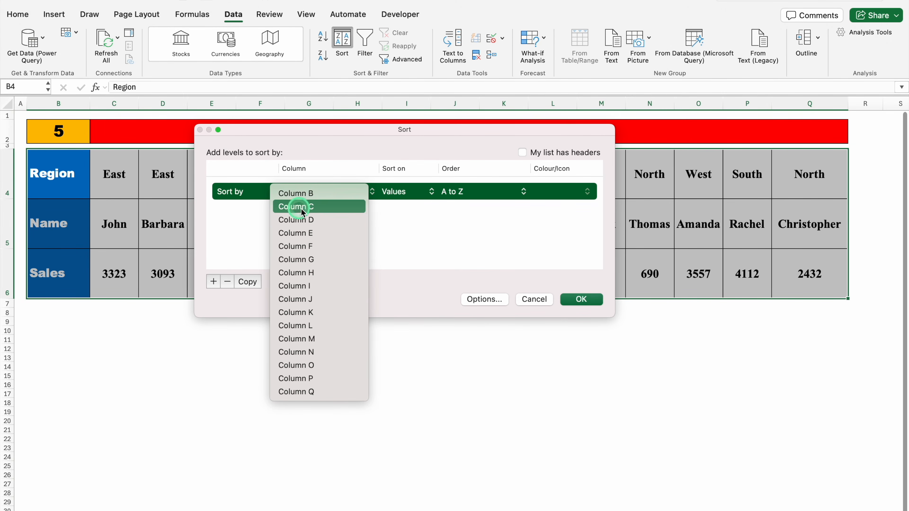
left_click(405, 190)
left_click(406, 193)
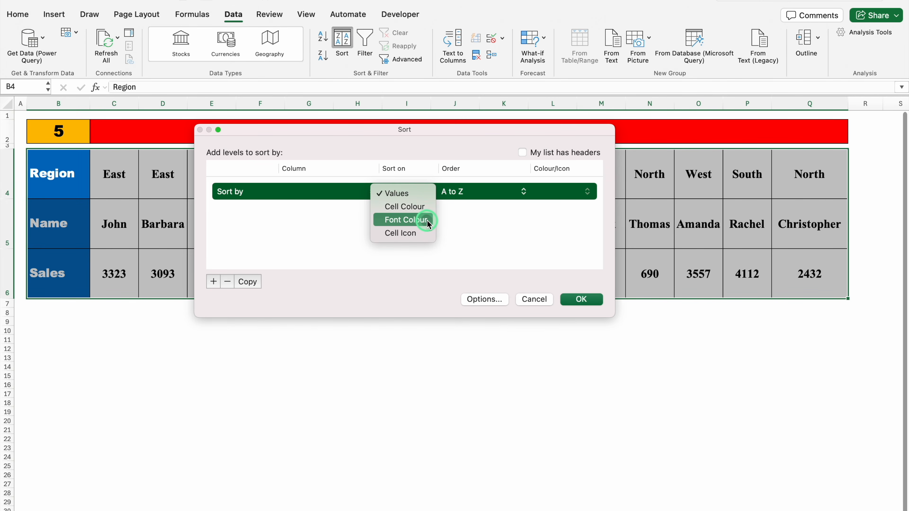
left_click(422, 181)
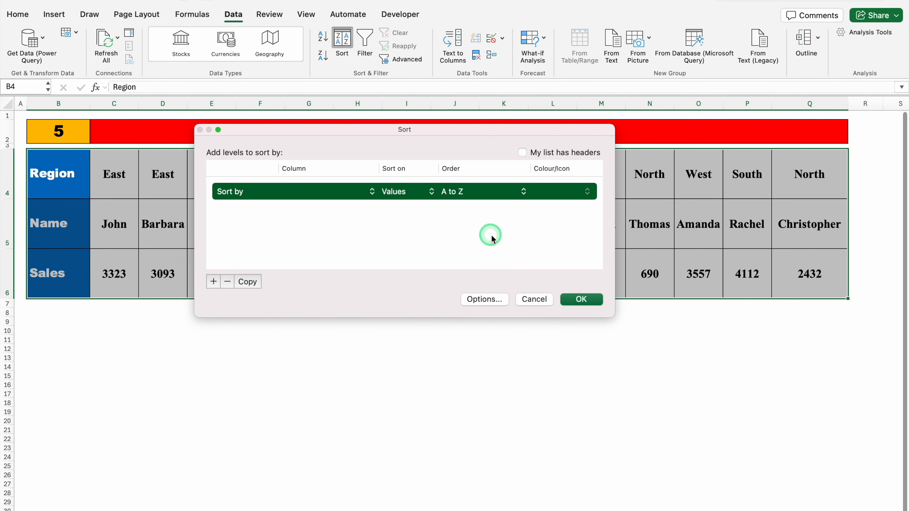
Step: Set the sort orientation to Sort from left to right for B4:Q6
left_click(483, 298)
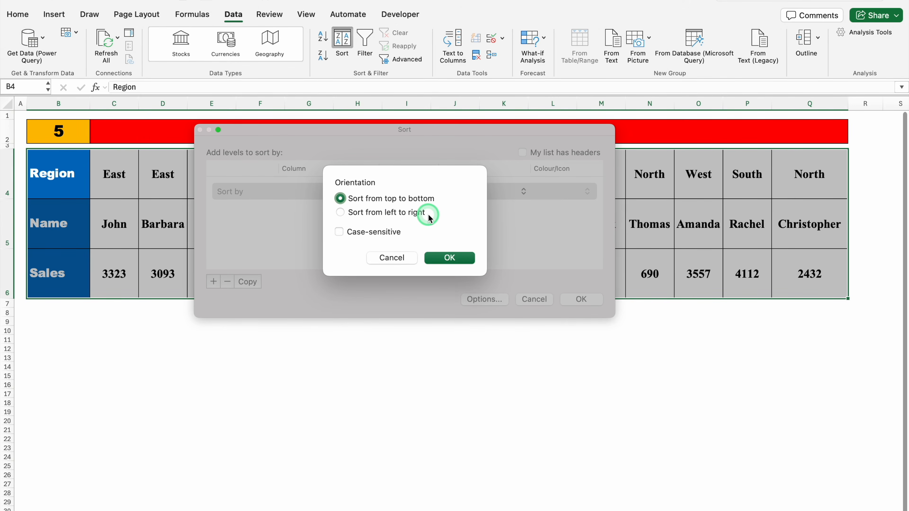
left_click(344, 217)
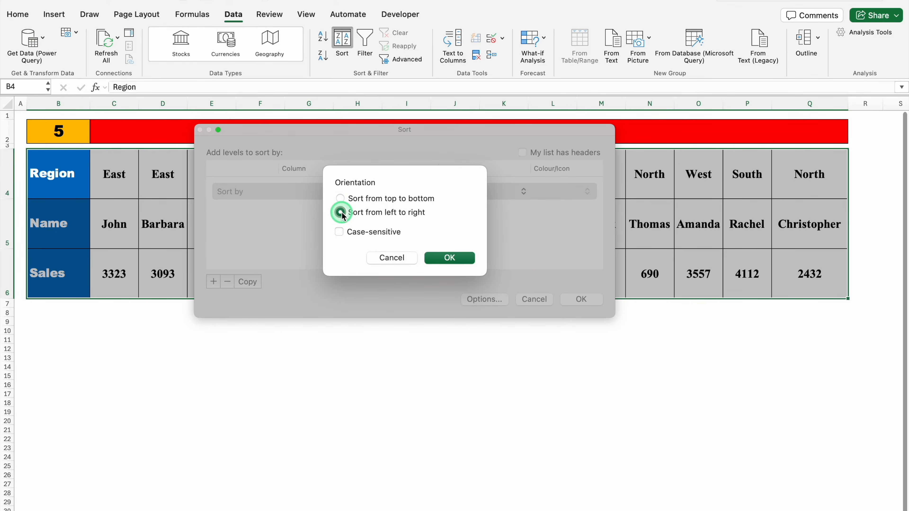
left_click(450, 257)
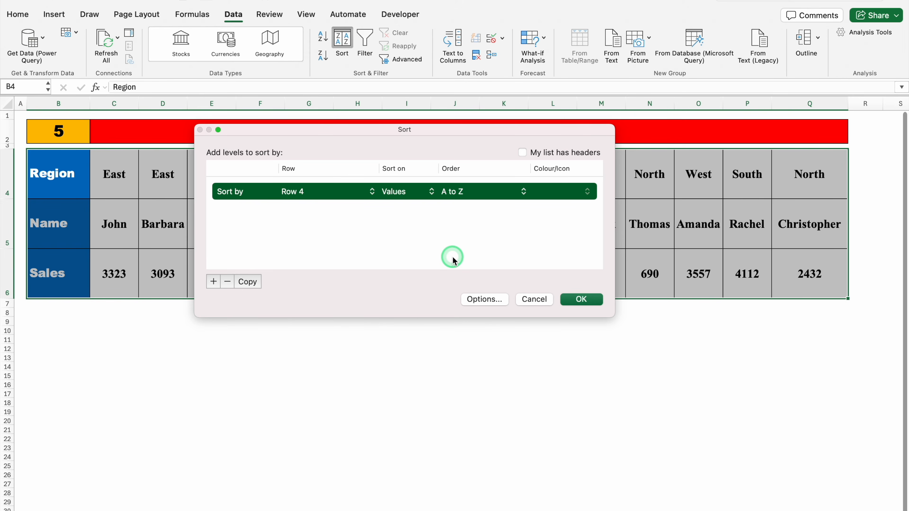
Step: Sort the table by Row 6 values from Smallest to Largest and undo that sort
left_click(295, 195)
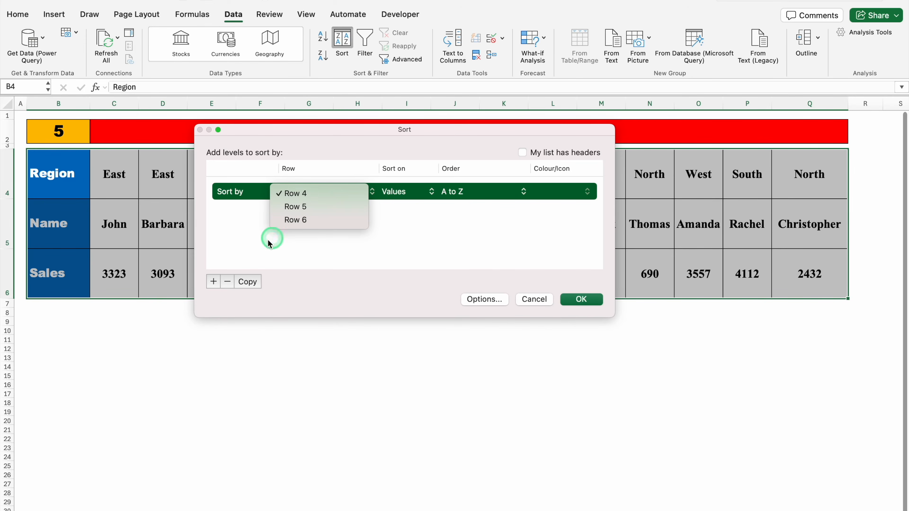
left_click(306, 219)
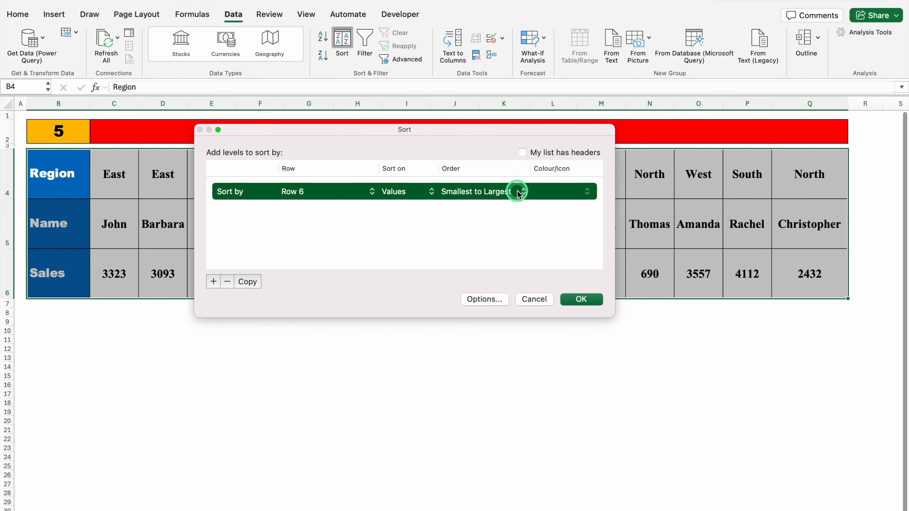
left_click(524, 192)
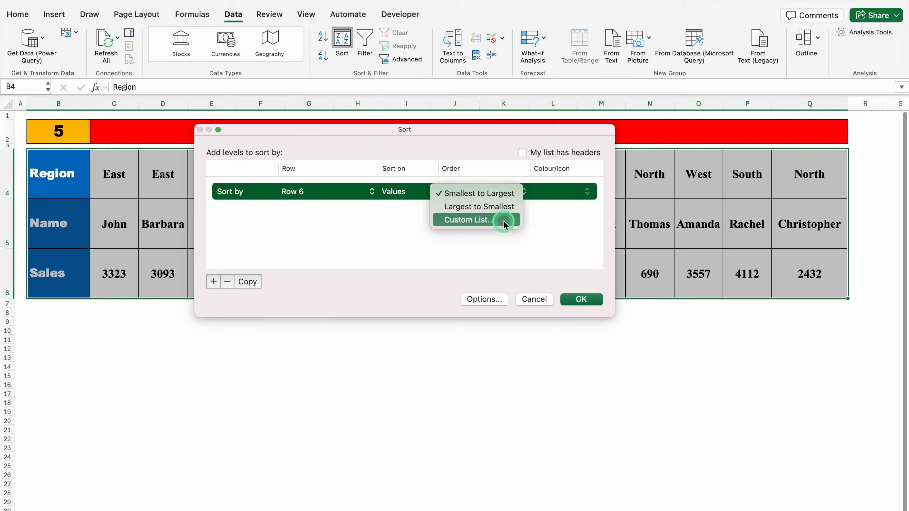
left_click(507, 195)
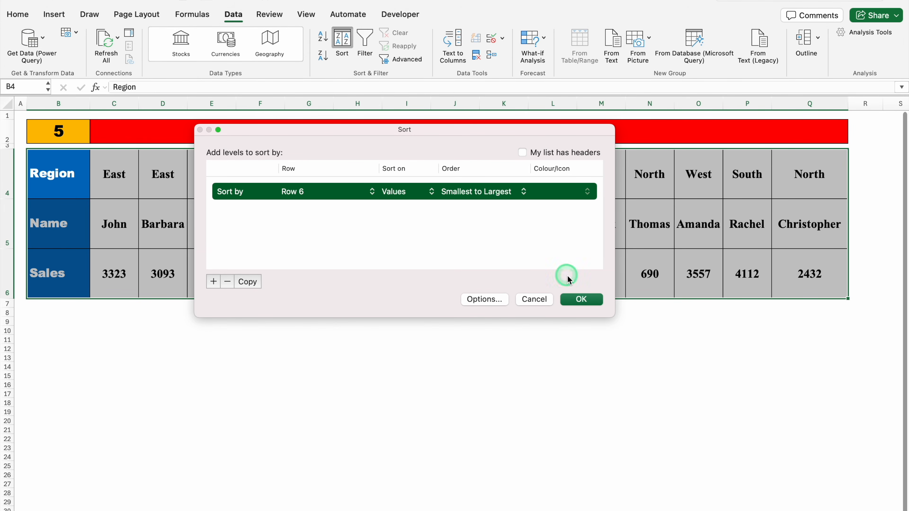
left_click(580, 299)
left_click(423, 346)
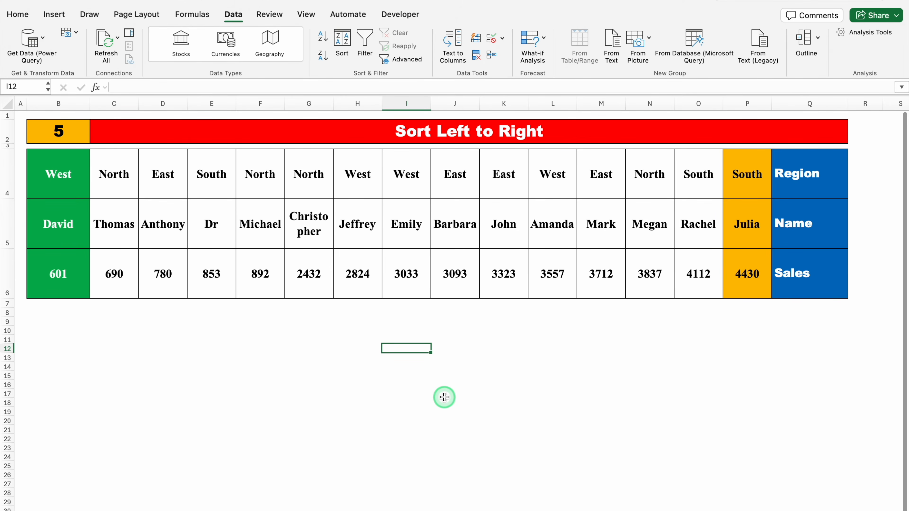
key("super+z")
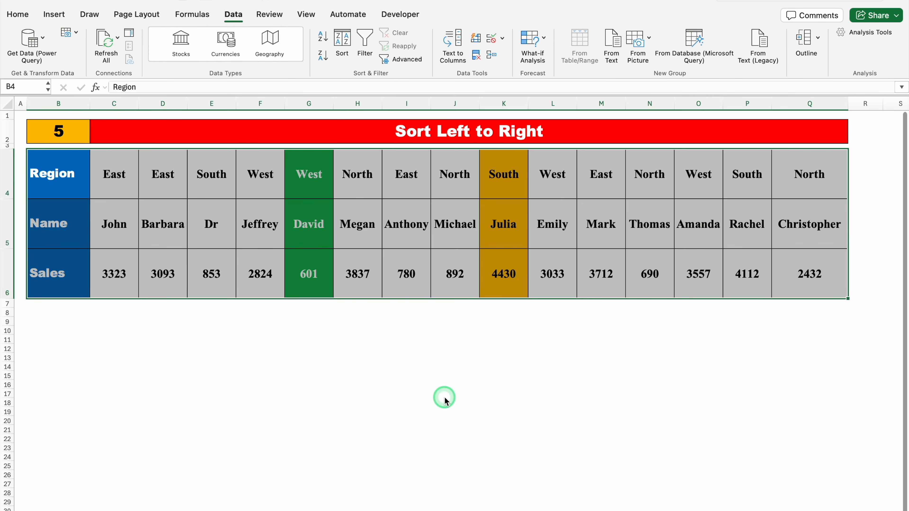
Step: Open the Sort dialog for C4:Q6, excluding the row labels, and set its orientation to Sort from left to right
left_click(107, 176)
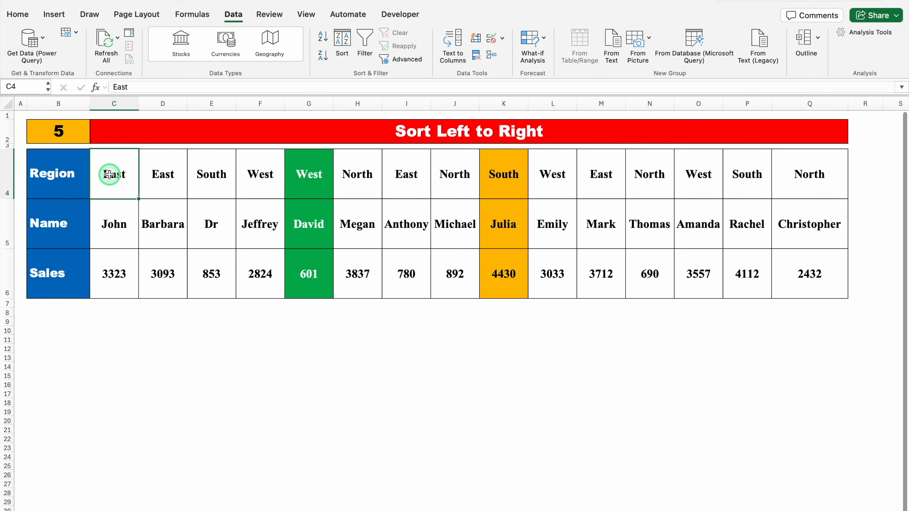
mouse_move(109, 174)
left_mouse_down()
mouse_move(701, 236)
mouse_move(792, 287)
left_mouse_up()
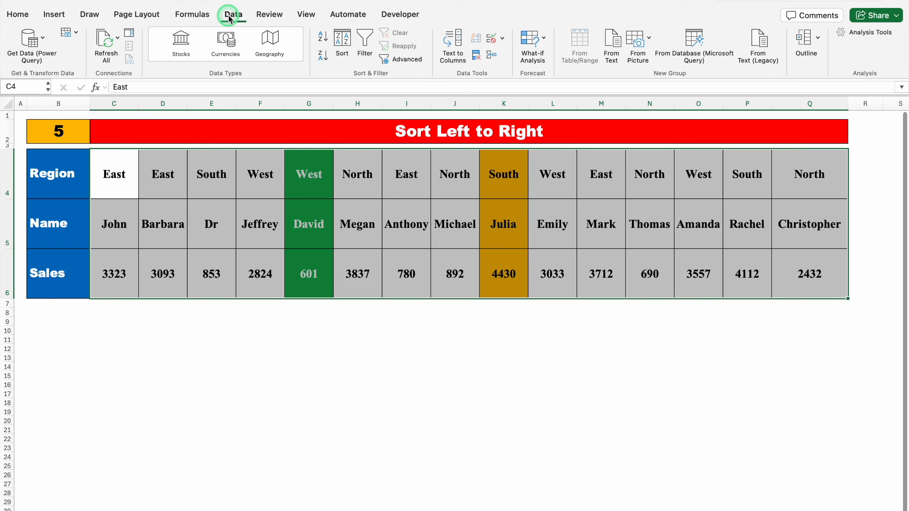
left_click(341, 38)
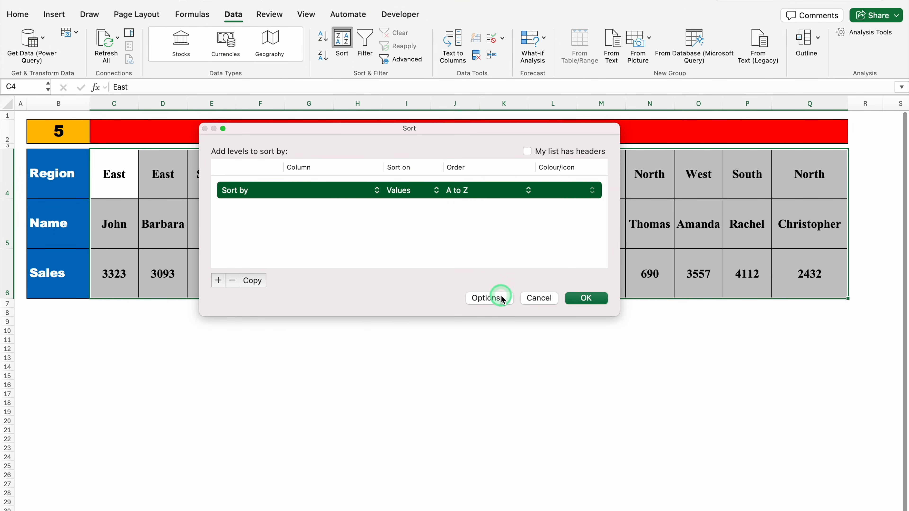
left_click(489, 297)
left_click(355, 212)
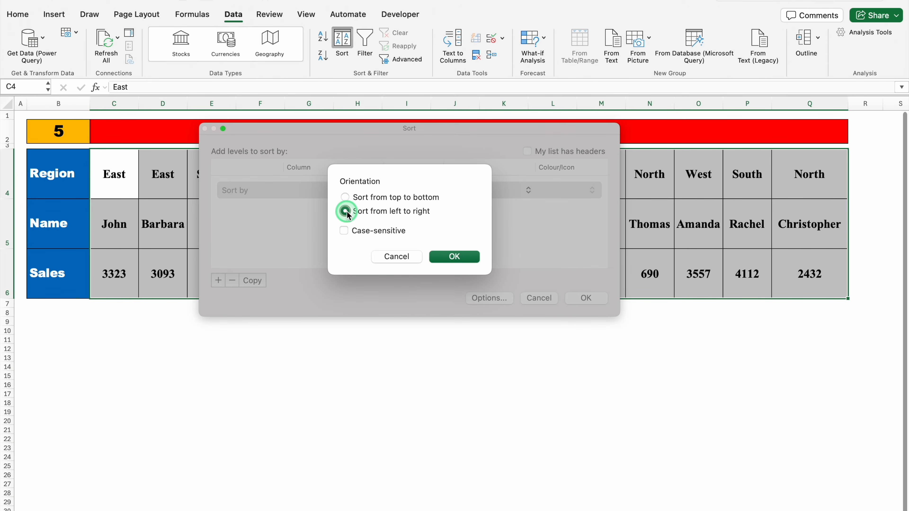
left_click(454, 252)
Step: Sort the selected columns by Row 6 values from Smallest to Largest and check the first and last sales cells
left_click(300, 191)
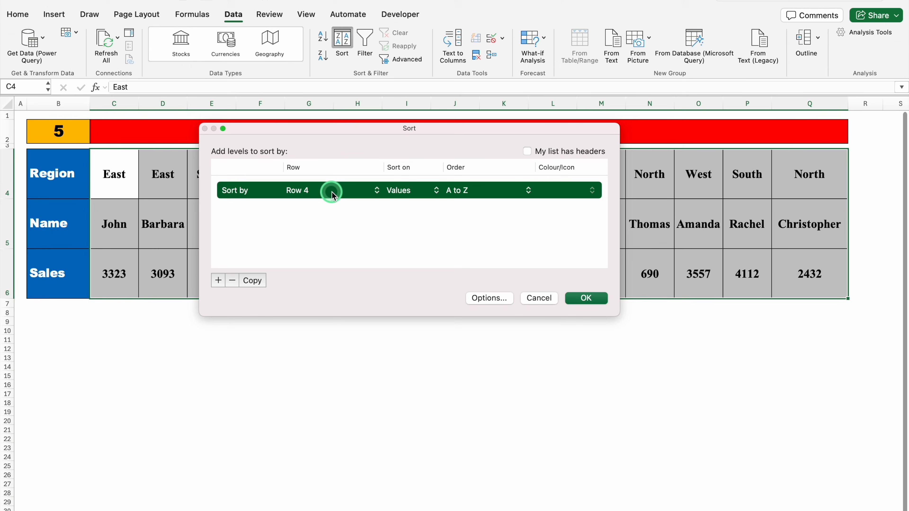
left_click(309, 192)
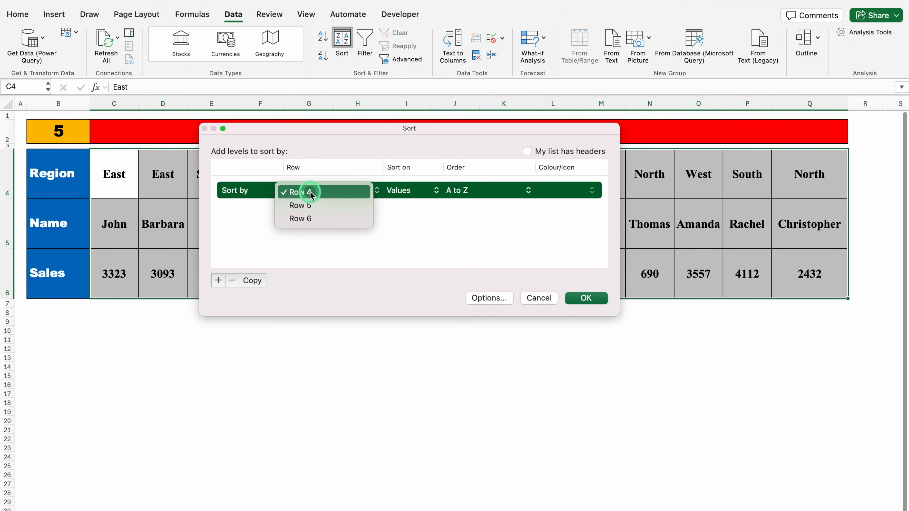
left_click(310, 218)
left_click(508, 190)
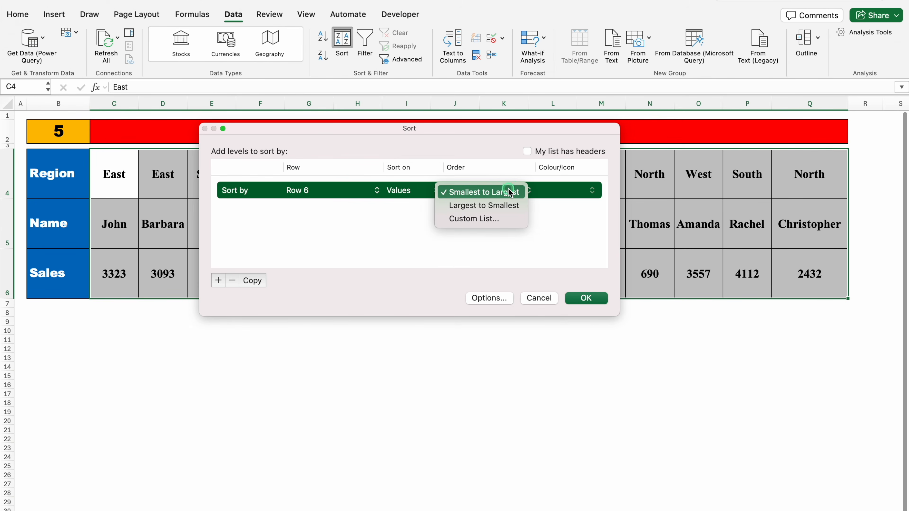
left_click(584, 298)
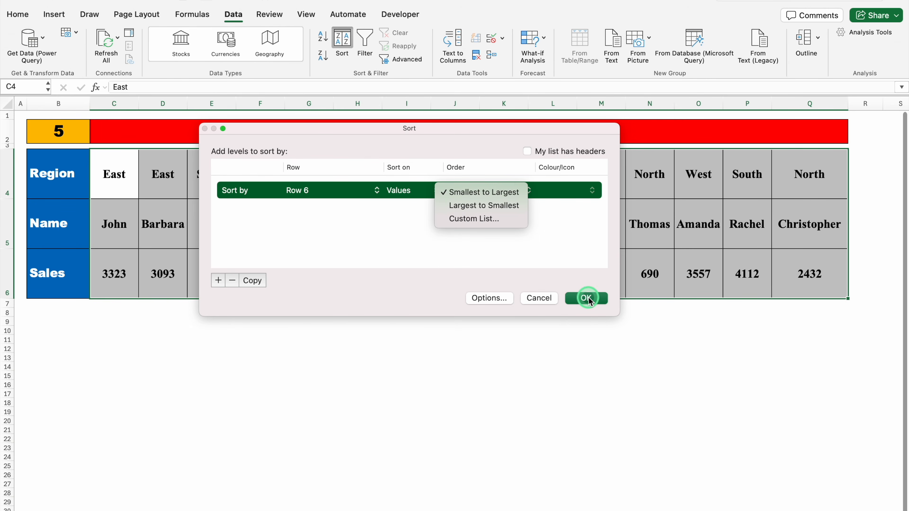
left_click(584, 299)
left_click(115, 176)
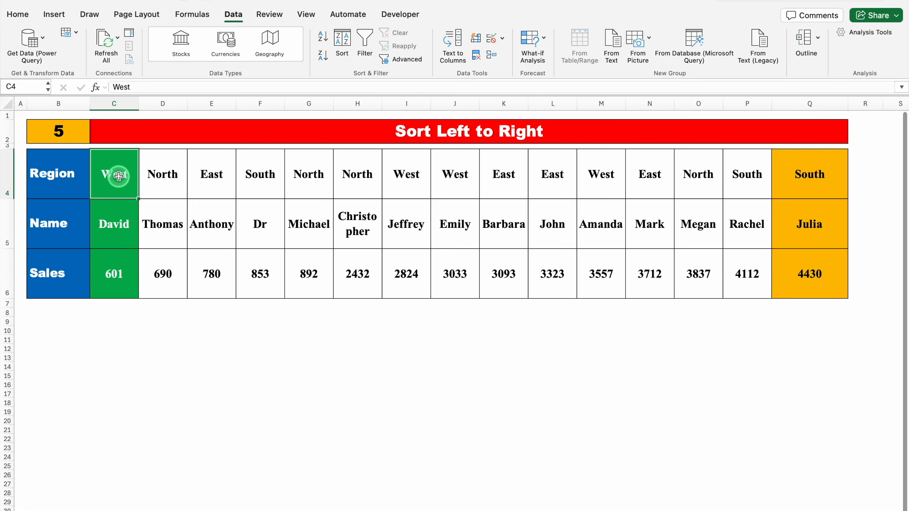
left_click(126, 277)
left_click(116, 174)
left_click(118, 270)
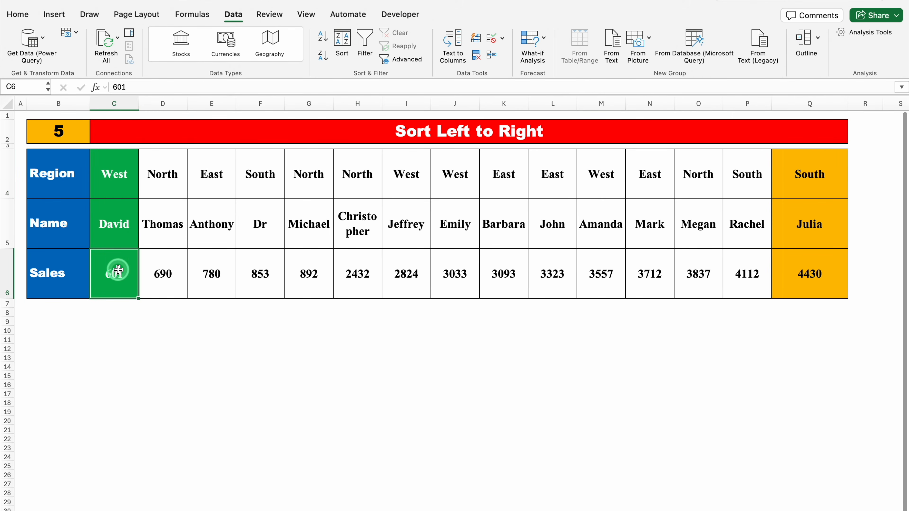
left_click(807, 274)
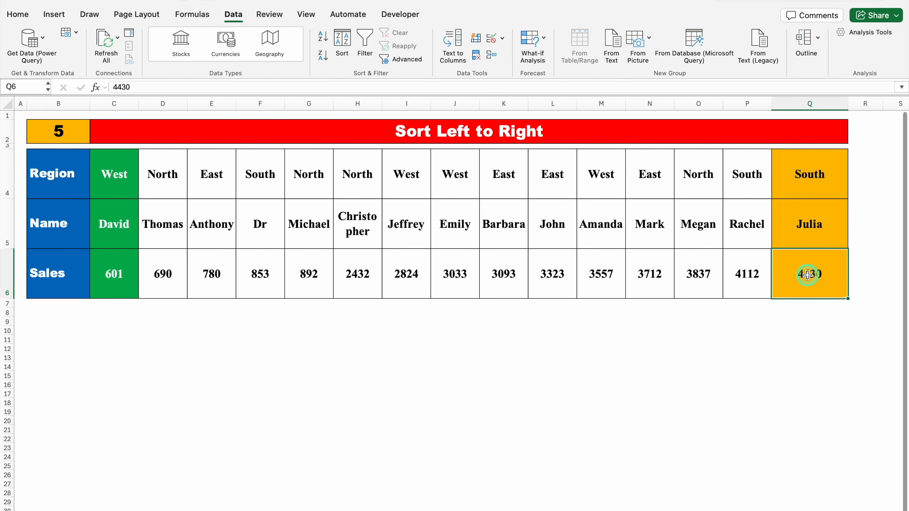
Step: Re-sort C4:Q6 by Row 6 values from Largest to Smallest and check the sales cells at both ends
left_click_drag(126, 179, 809, 273)
left_click(344, 41)
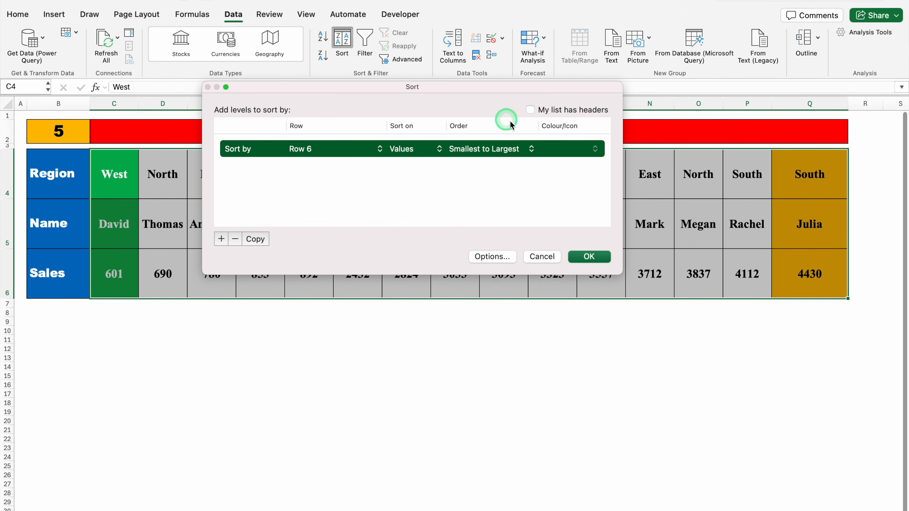
left_click(532, 149)
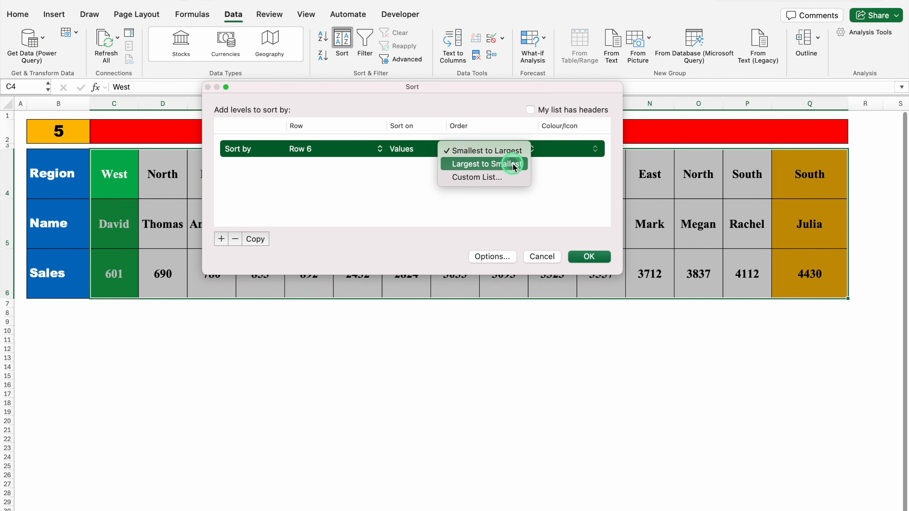
left_click(487, 164)
left_click(589, 257)
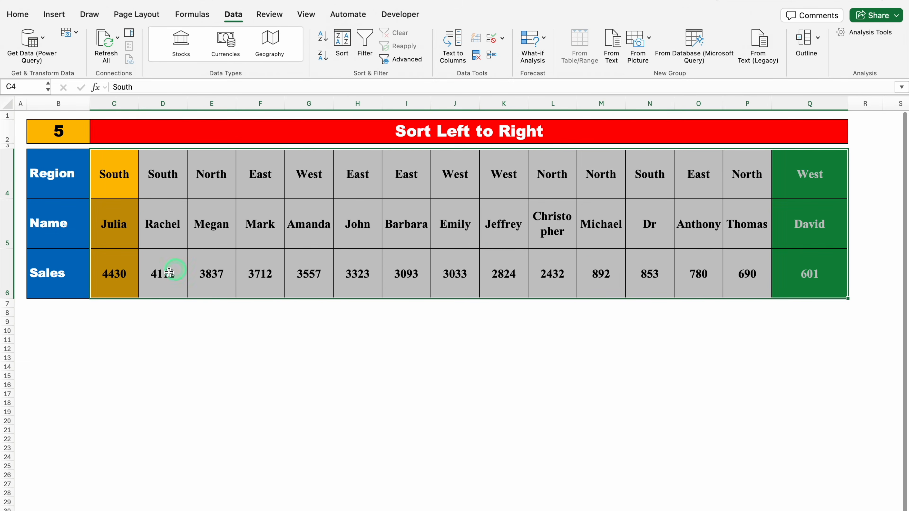
left_click(107, 168)
left_click(114, 291)
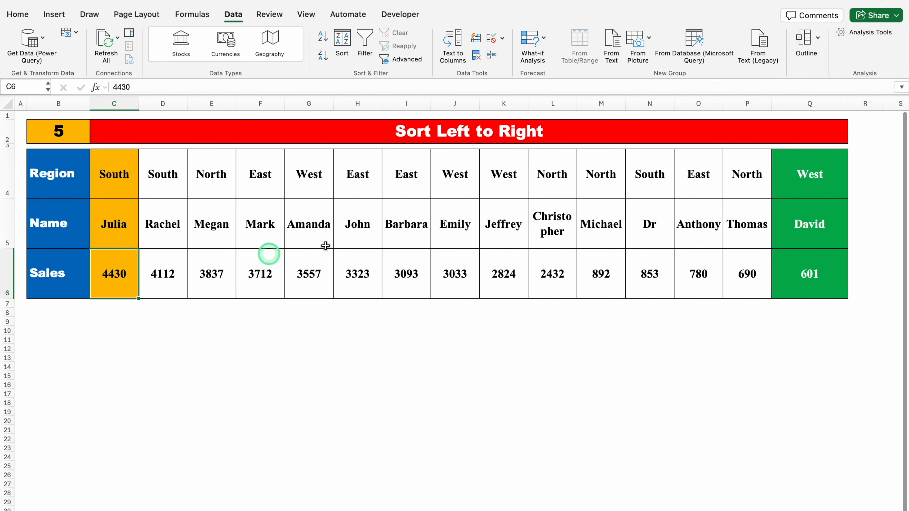
left_click(804, 271)
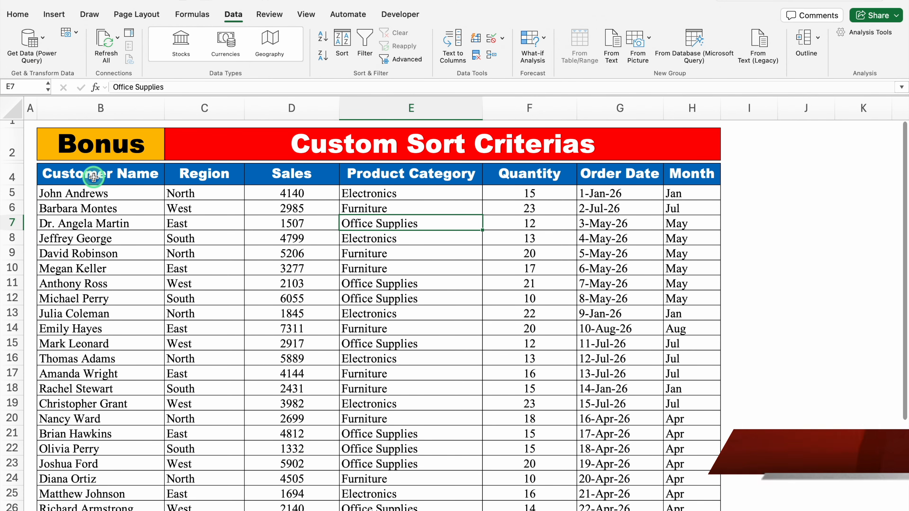
Step: Open the Sort dialog for the entire Custom Sort Criterias table, keeping My list has headers enabled
left_click(214, 222)
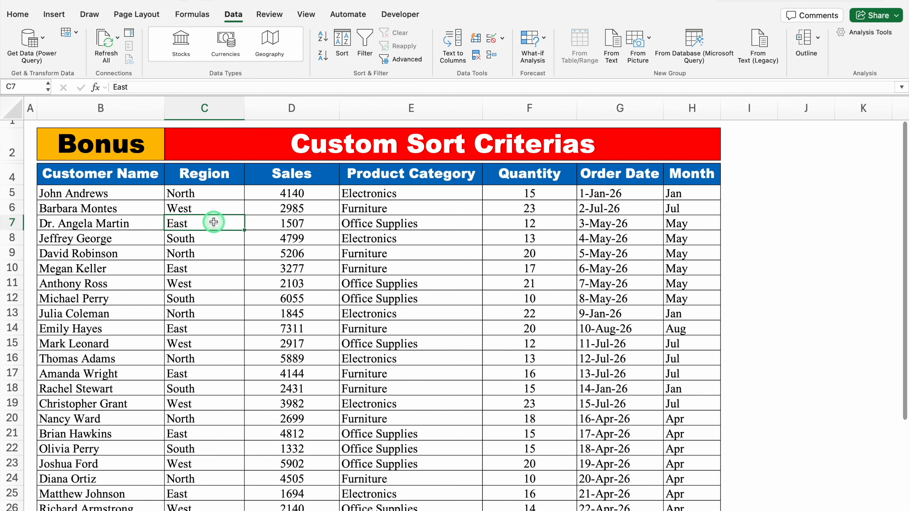
key("super+a")
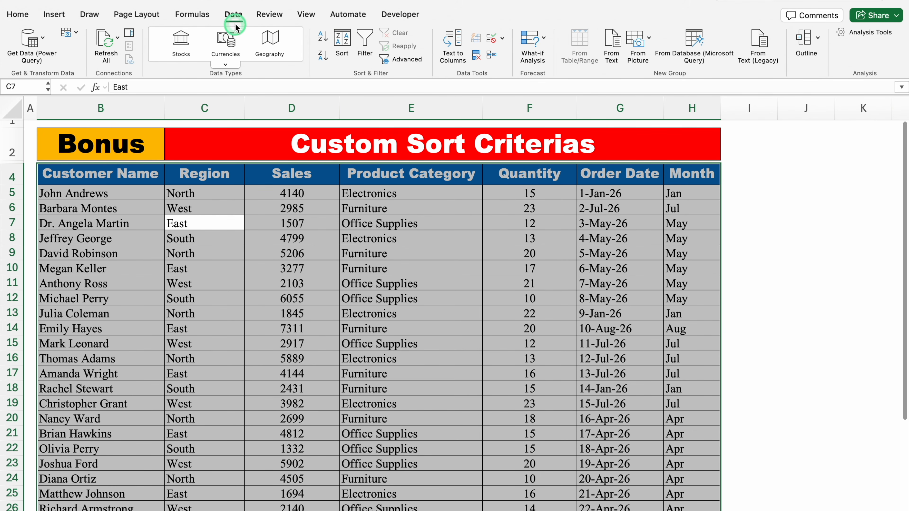
left_click(342, 43)
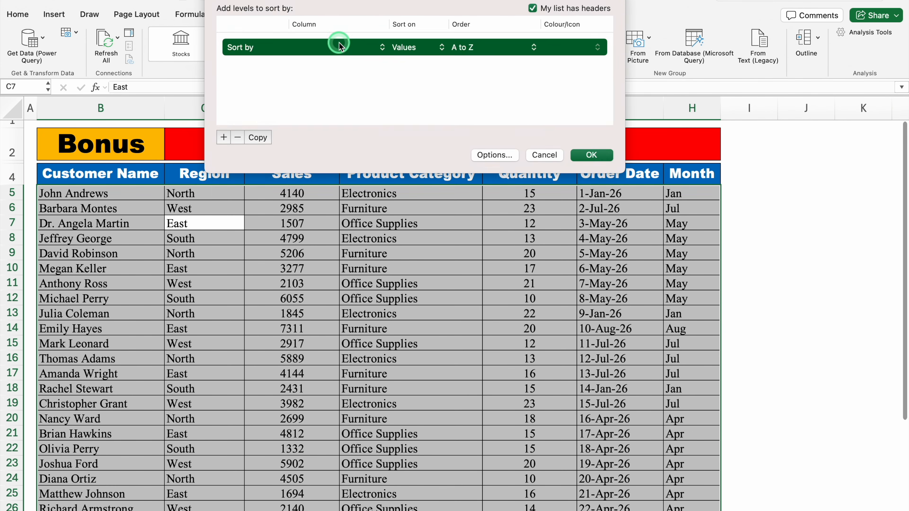
left_click(480, 94)
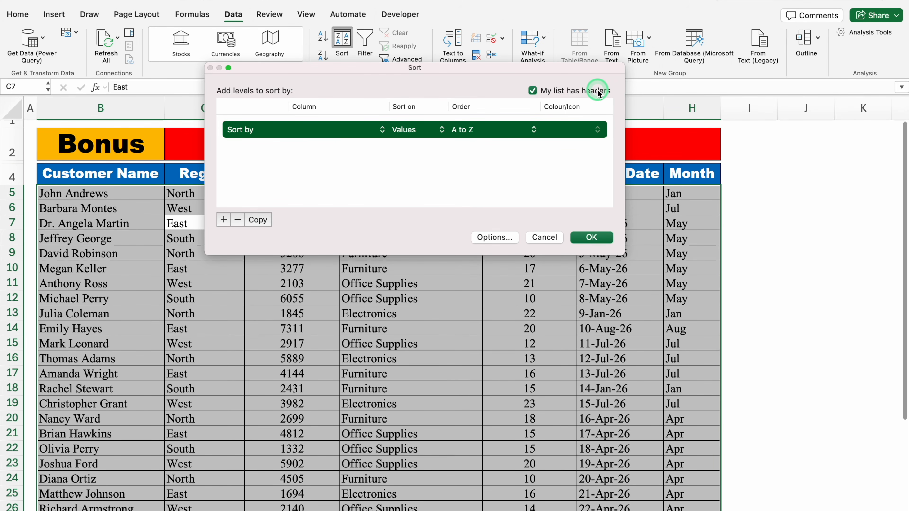
left_click(533, 91)
left_click(533, 91)
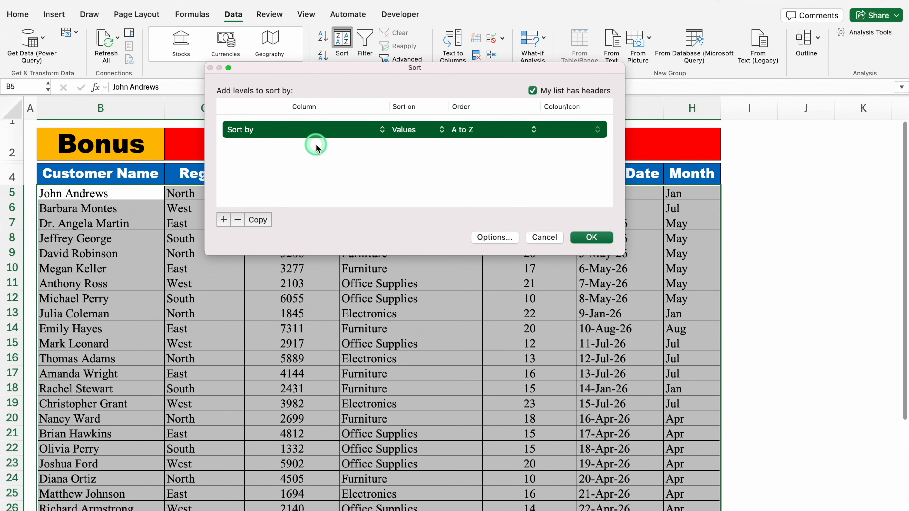
Step: Try to apply the Jan, Feb, Mar, Apr custom list as the sort order without choosing a sort column
left_click(471, 134)
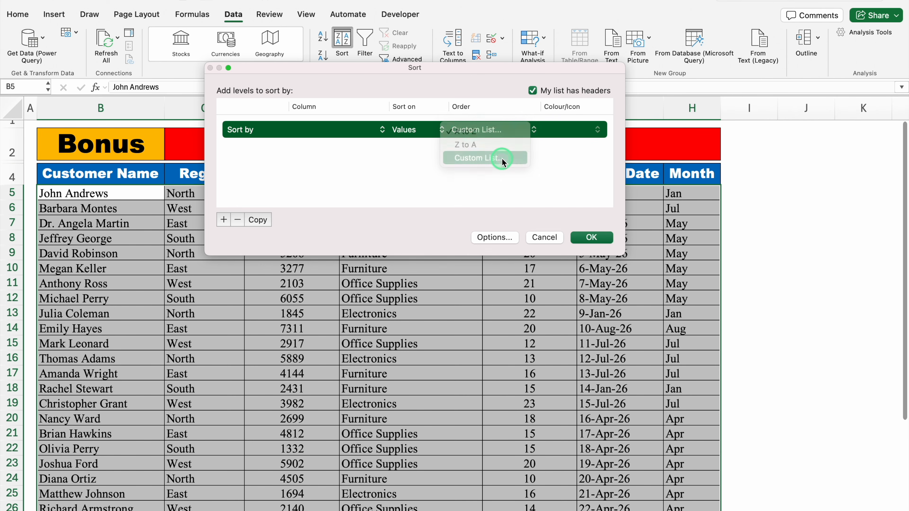
left_click(477, 157)
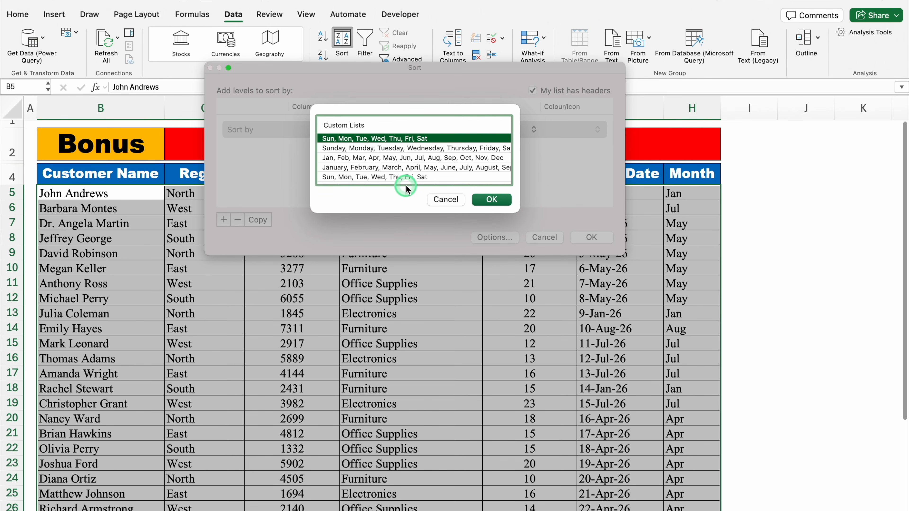
left_click(406, 160)
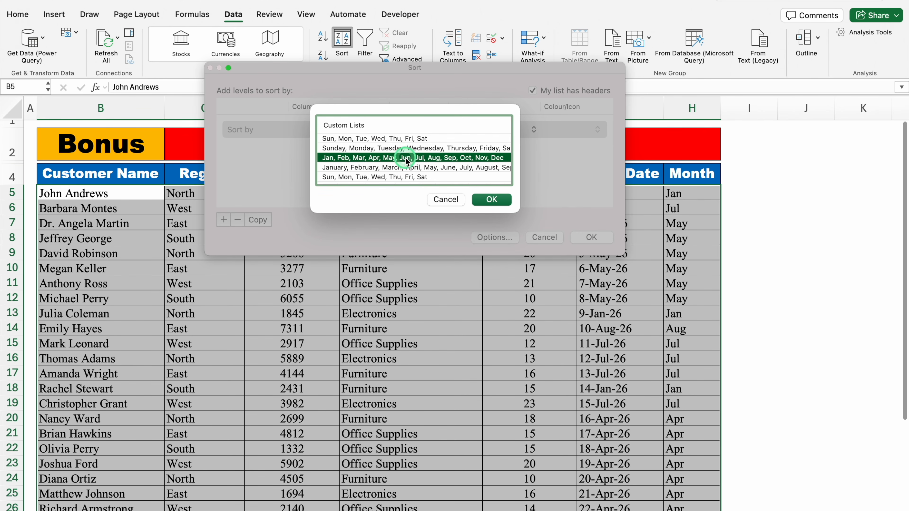
left_click(492, 199)
left_click(596, 237)
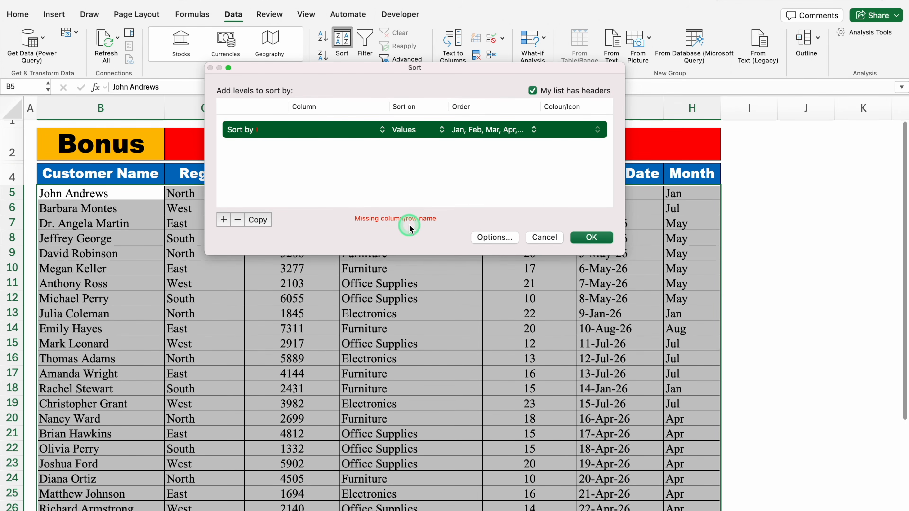
Step: Sort the table by Month values from A to Z, keeping the top-to-bottom orientation
left_click(322, 130)
left_click(493, 238)
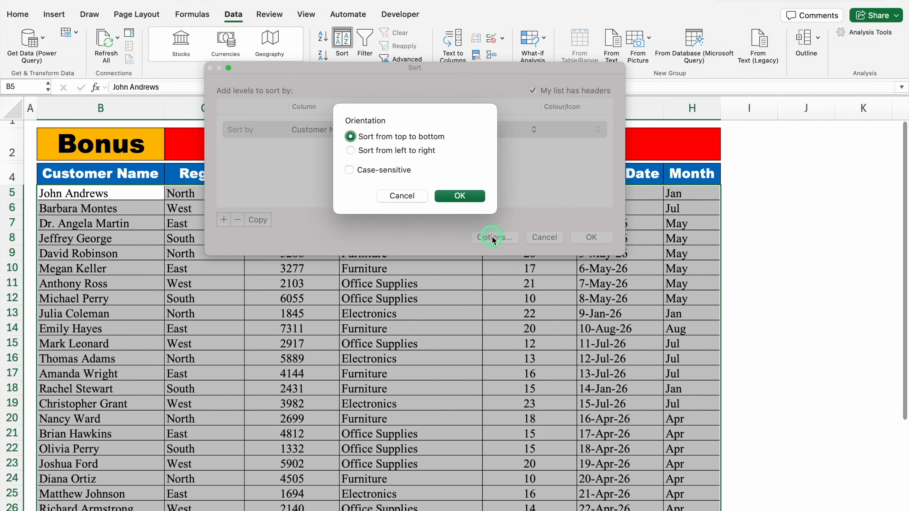
left_click(471, 197)
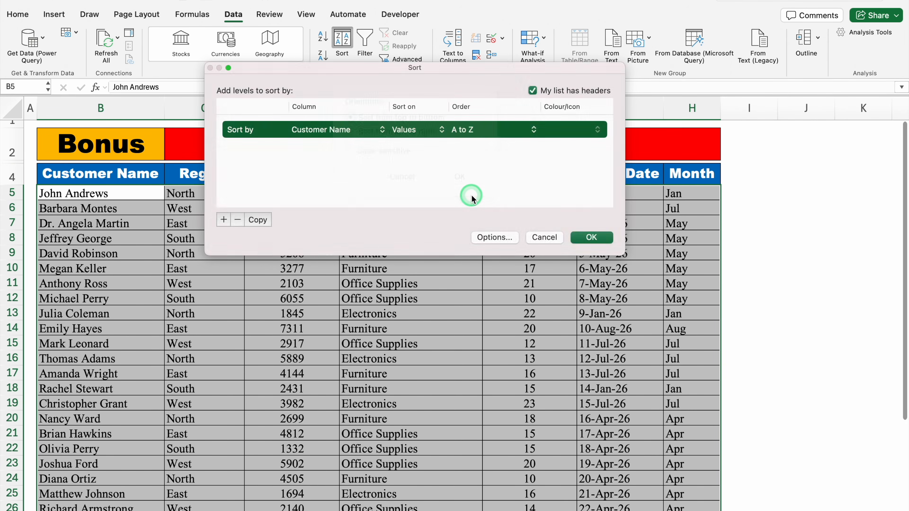
left_click(309, 130)
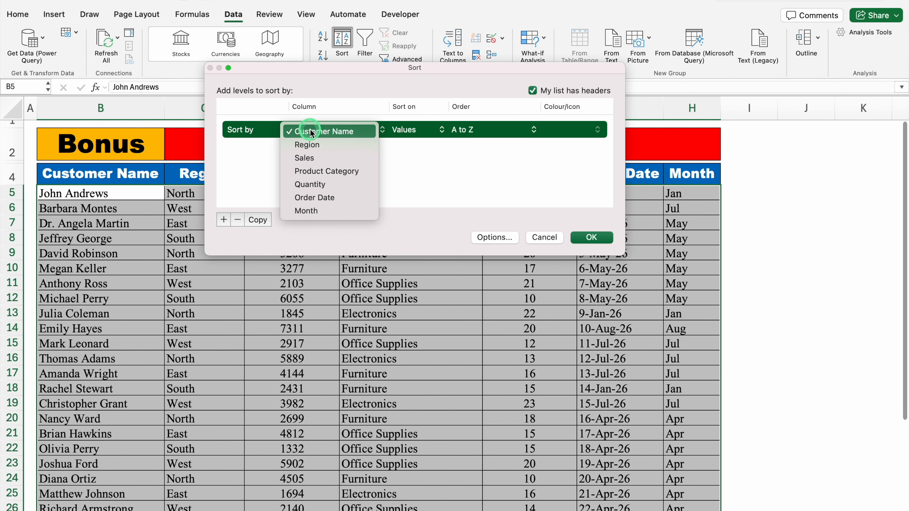
left_click(314, 210)
left_click(591, 237)
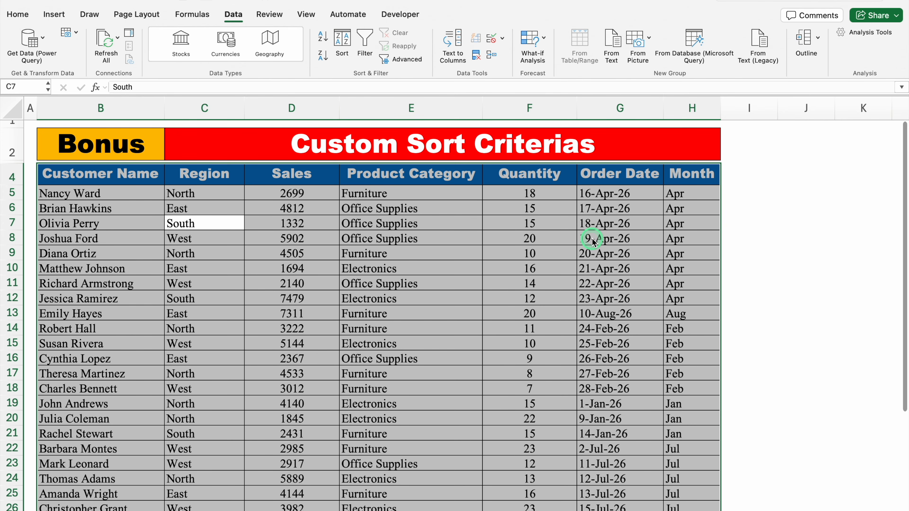
Step: Sort the table by Order Date values from Oldest to Newest and check the order of the Month column
mouse_move(906, 186)
left_mouse_down()
mouse_move(906, 335)
mouse_move(906, 202)
left_mouse_up()
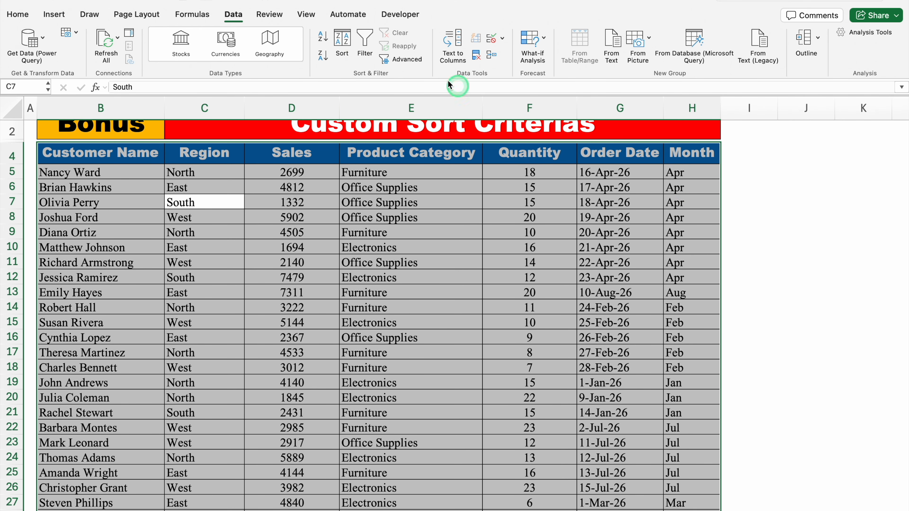
left_click(341, 44)
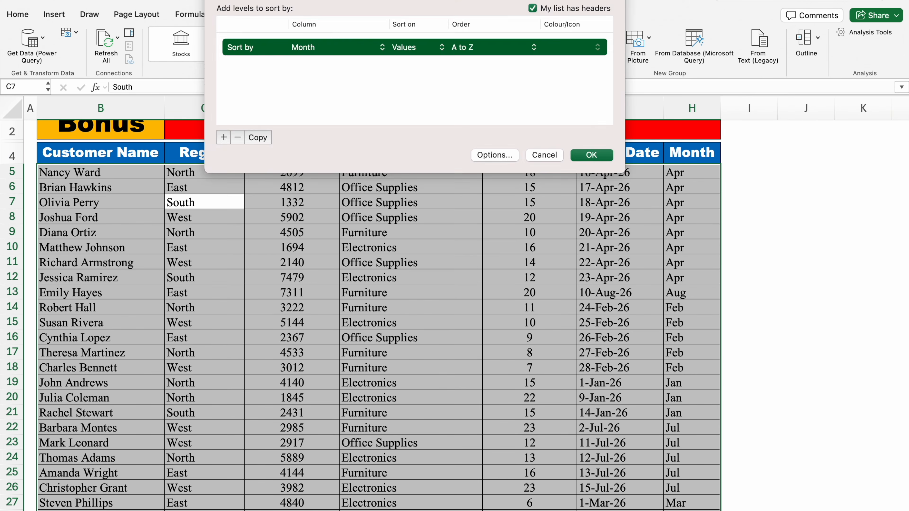
left_click(311, 126)
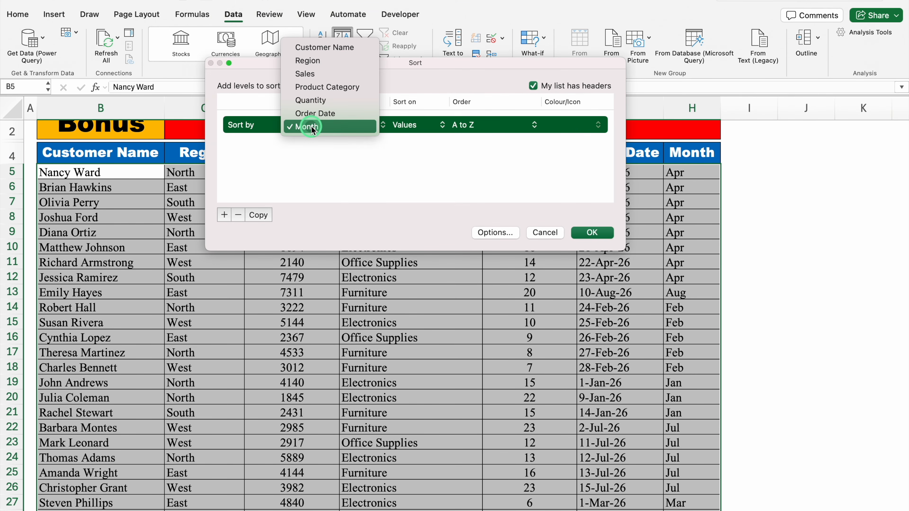
left_click(326, 115)
left_click(601, 234)
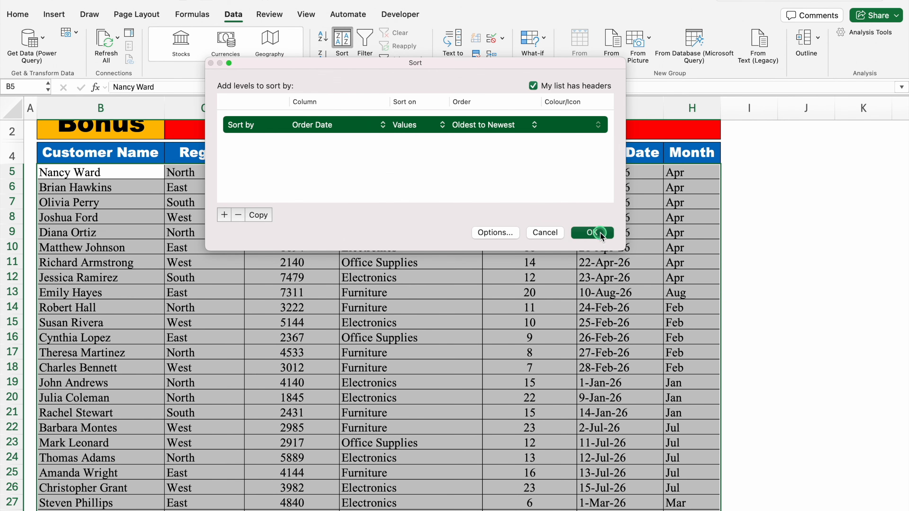
left_click(694, 175)
left_click(694, 241)
left_click(697, 312)
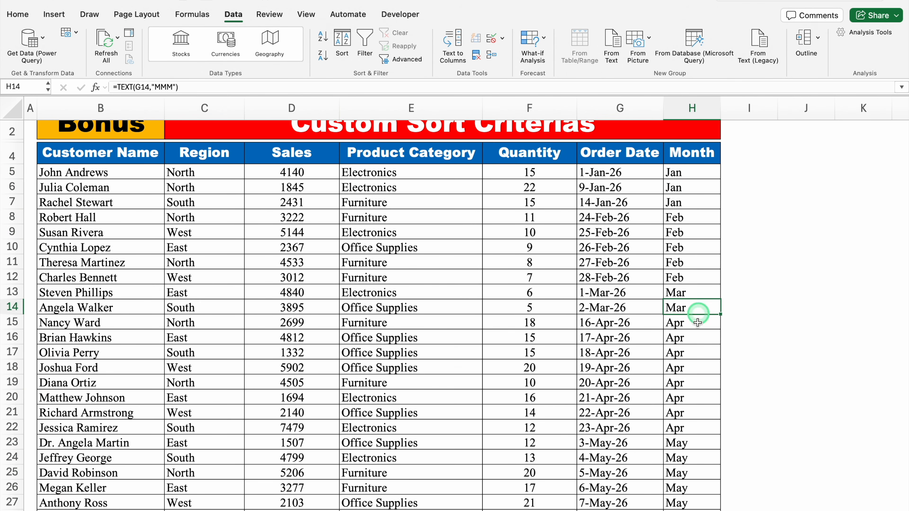
left_click(696, 375)
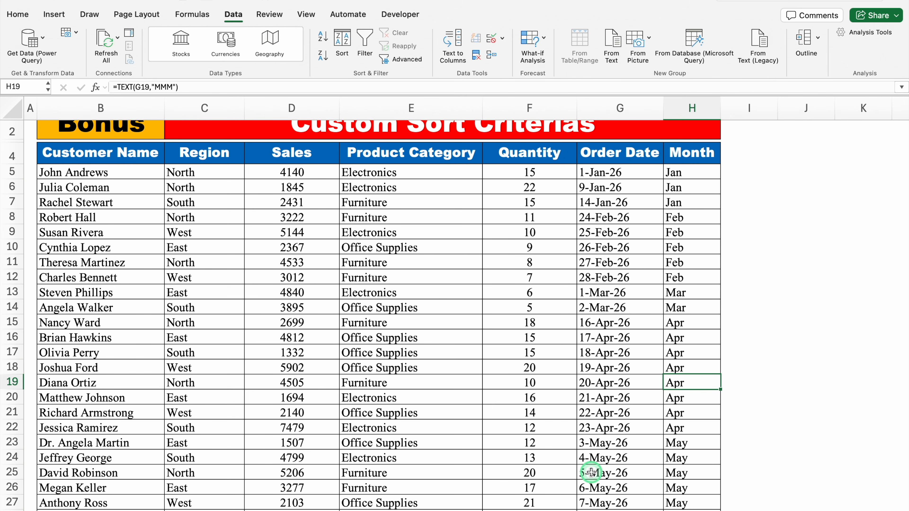